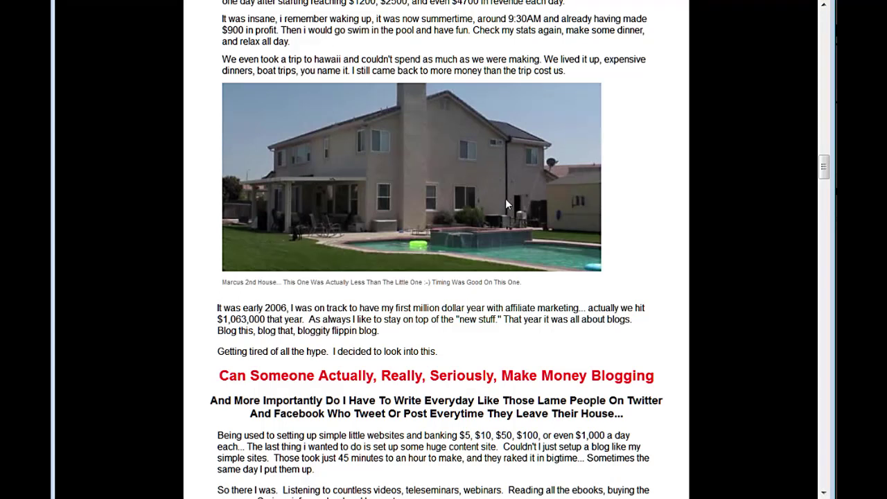
Read the sales page's story from the second house photo through the sections on making money with blogs.
scroll(505, 198, down, 1)
scroll(504, 200, down, 5)
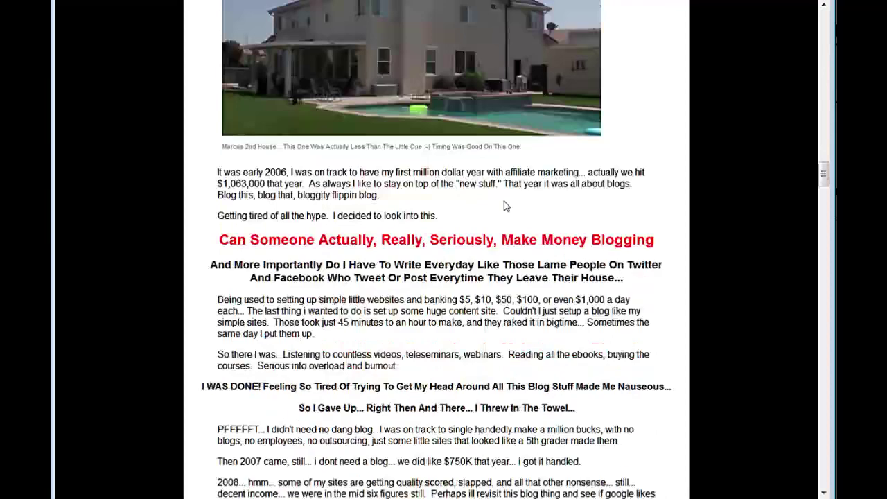
scroll(504, 201, up, 2)
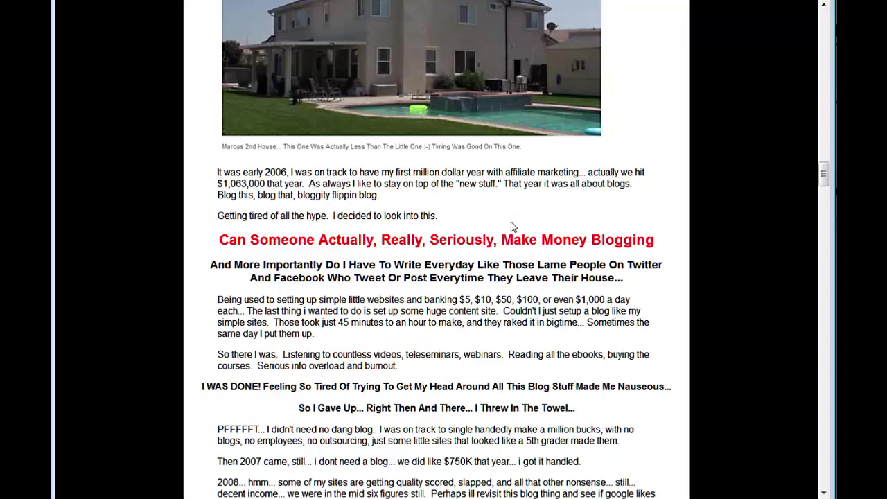
scroll(512, 227, down, 1)
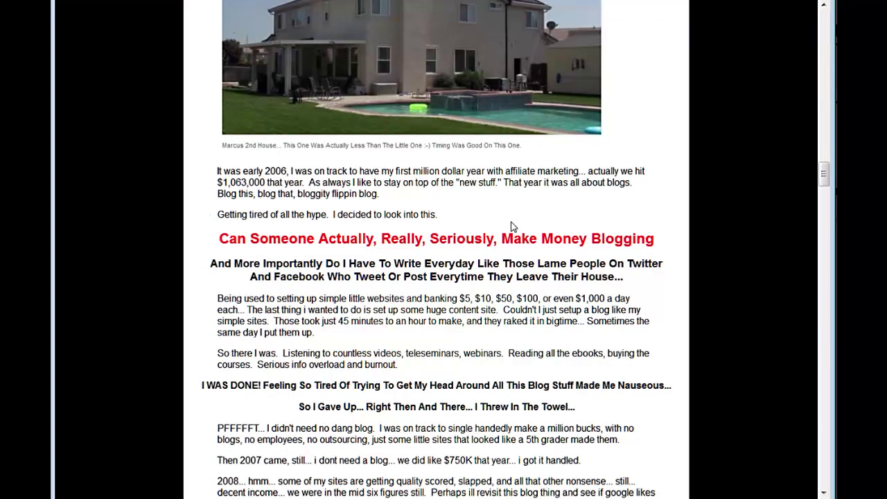
scroll(512, 227, down, 1)
scroll(511, 221, down, 3)
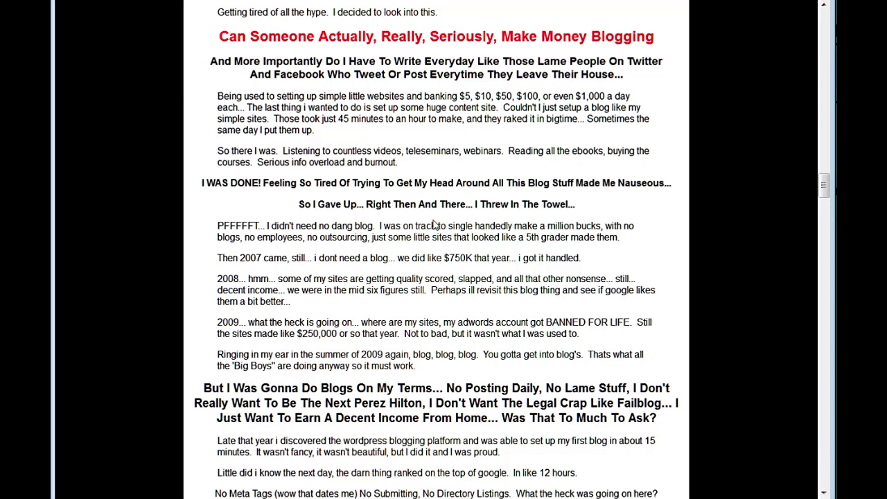
scroll(408, 148, down, 1)
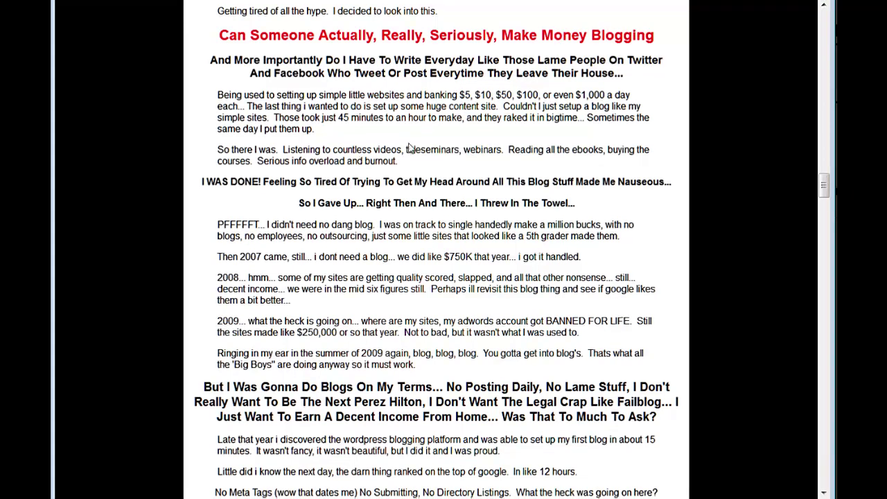
scroll(409, 147, down, 3)
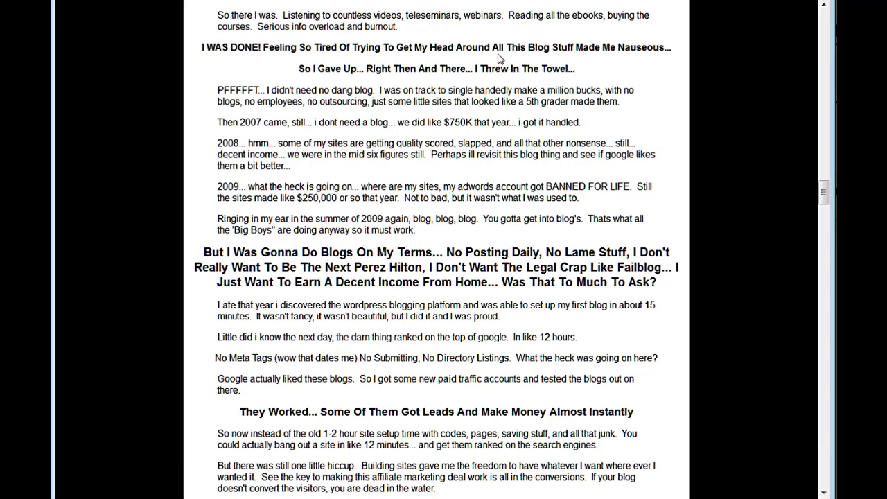
scroll(493, 63, down, 1)
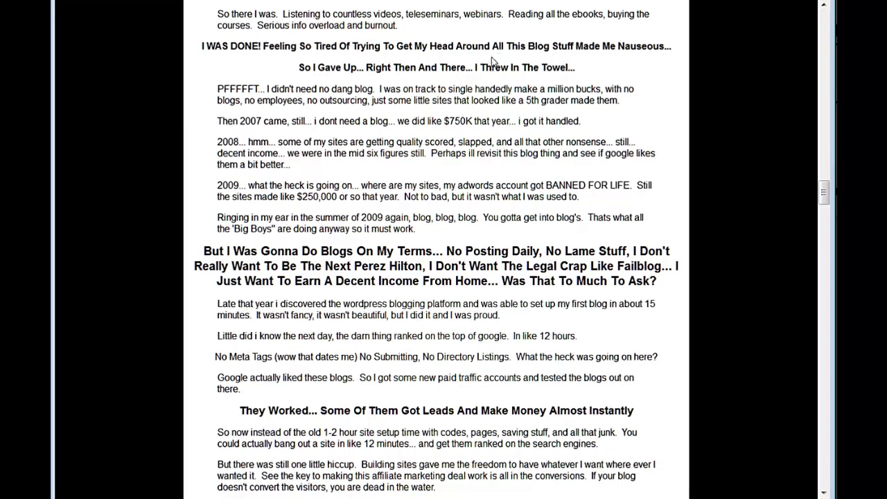
scroll(493, 61, down, 1)
scroll(493, 61, down, 1)
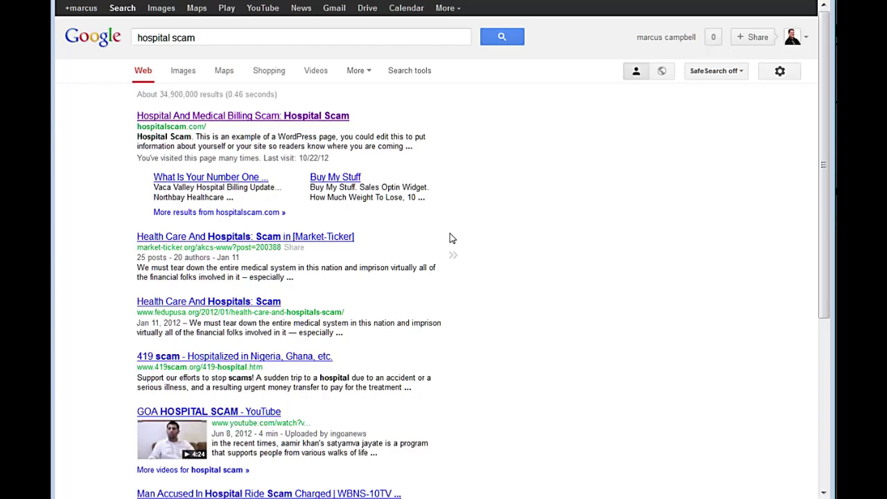
View the hospitalscam.com result of the hospital scam search and the Myspace Music Players page as example niche sites.
click(329, 116)
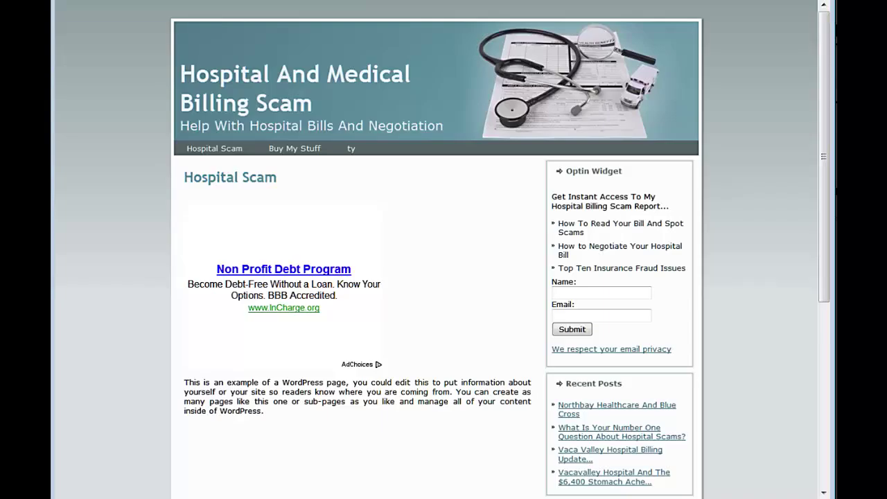
key(alt+Left)
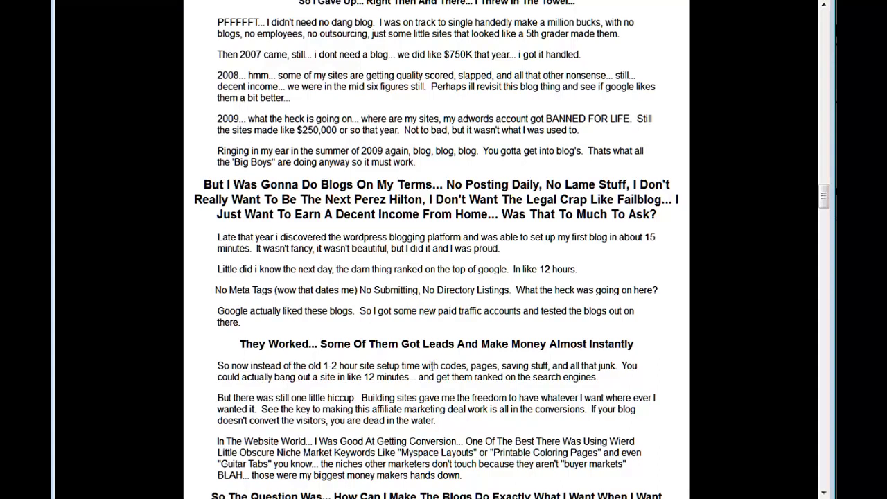
scroll(431, 369, down, 1)
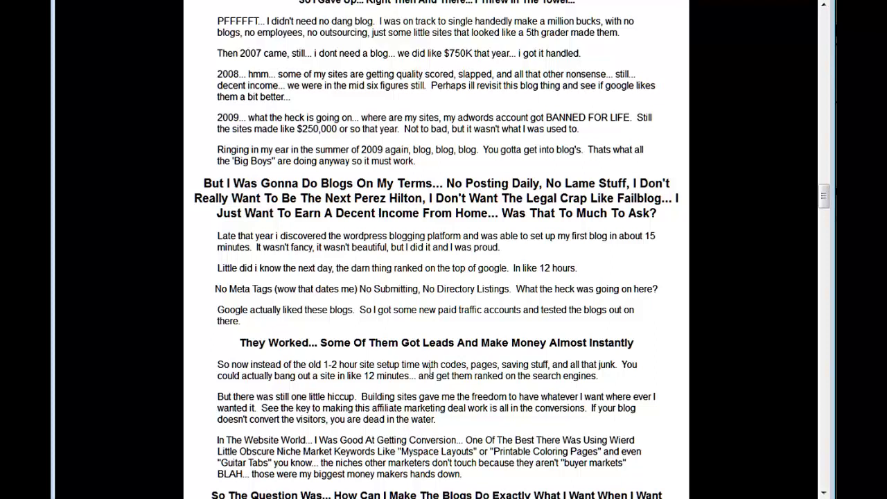
scroll(430, 374, down, 4)
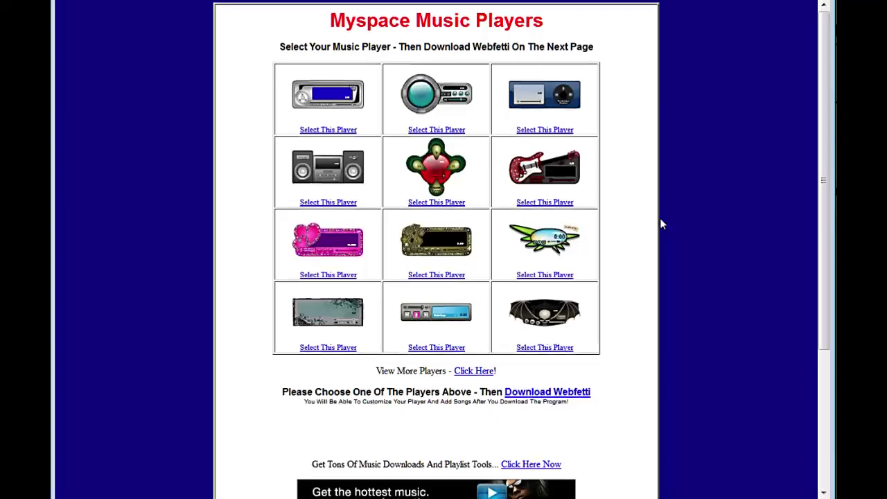
scroll(661, 221, down, 3)
scroll(660, 223, up, 3)
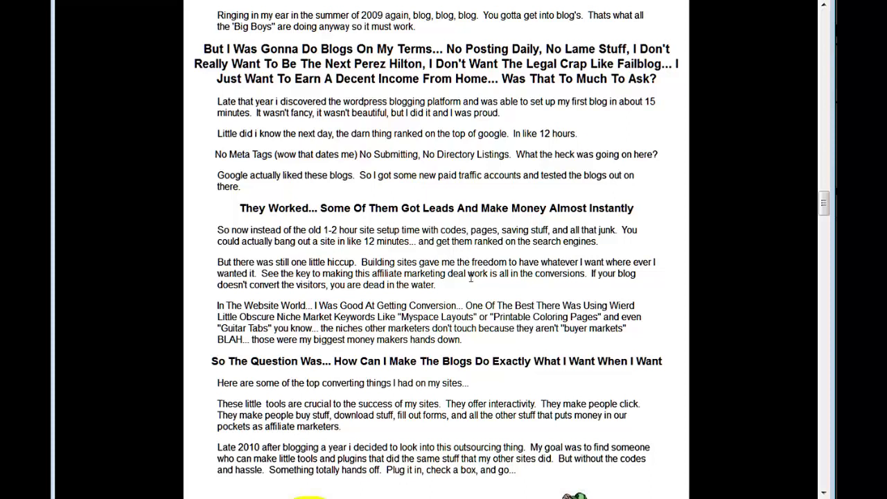
Read the sales page's section on top converting site tools, down to the Get Cheap Gas search box and the lotto example.
scroll(471, 295, down, 1)
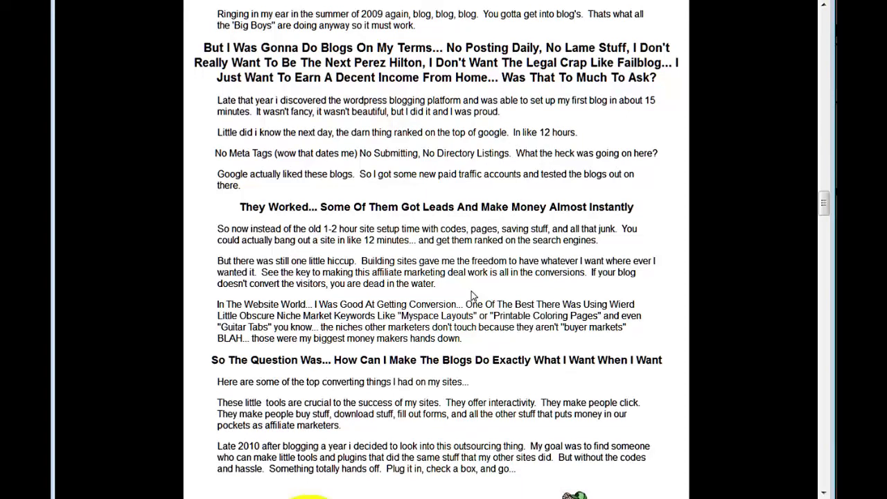
scroll(471, 295, down, 3)
scroll(466, 298, down, 5)
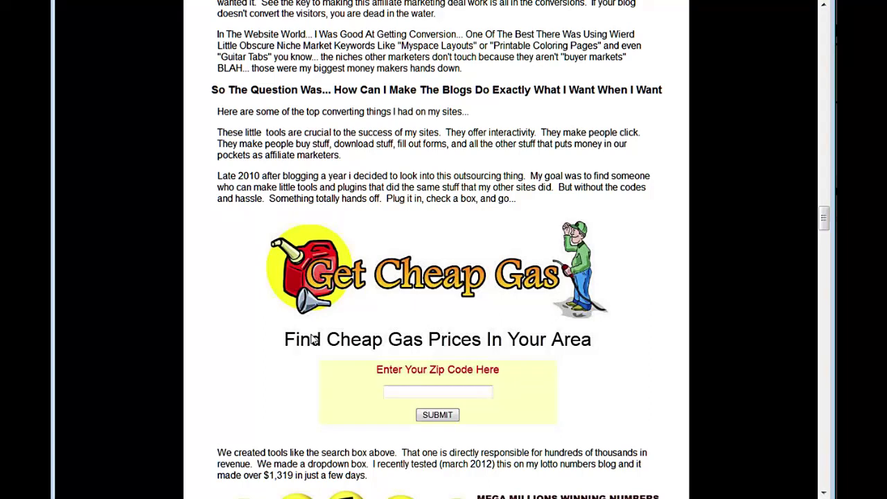
scroll(313, 338, down, 3)
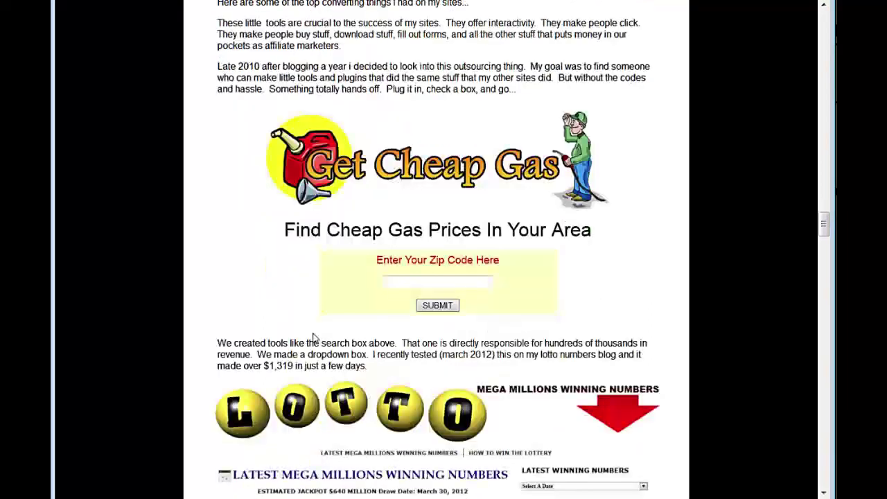
scroll(409, 236, down, 1)
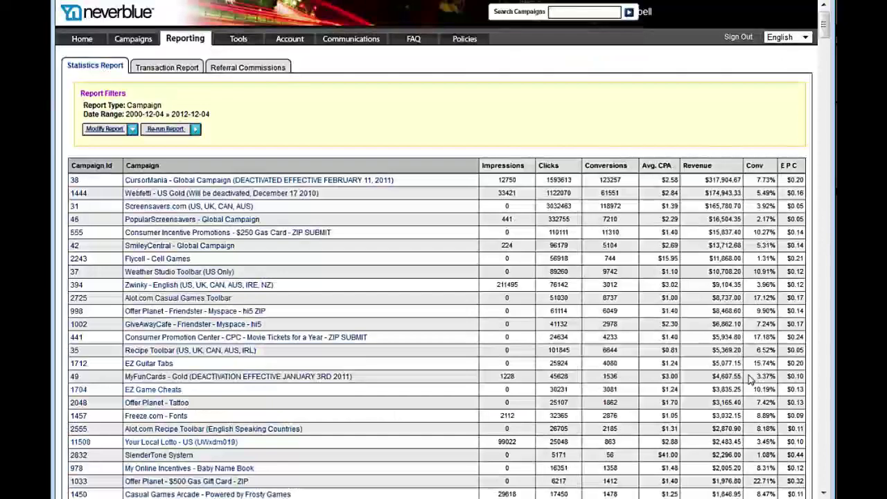
Examine the Neverblue campaign statistics report for 2000-12-04 to 2012-12-04 down to its totals row.
scroll(750, 379, down, 1)
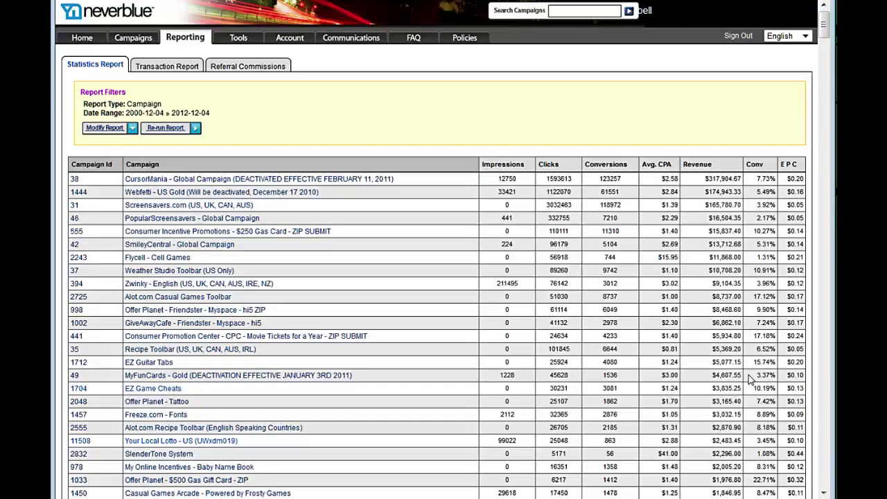
scroll(714, 379, down, 2)
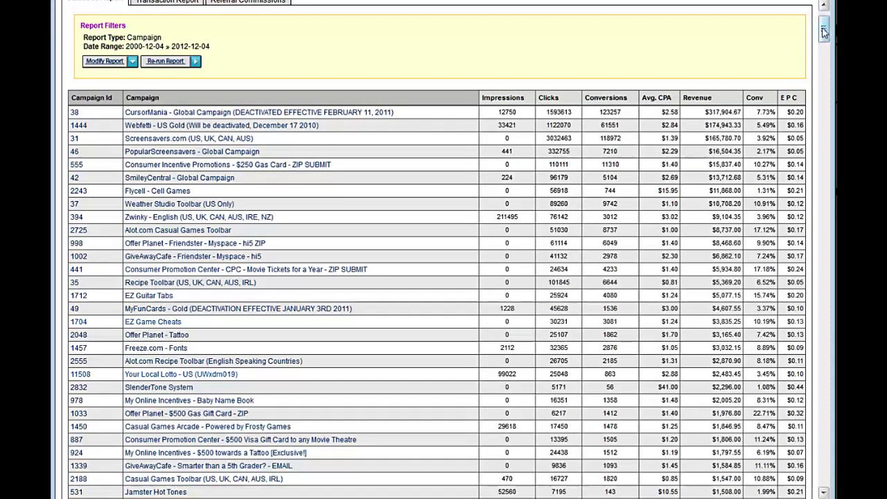
drag(823, 32, 823, 470)
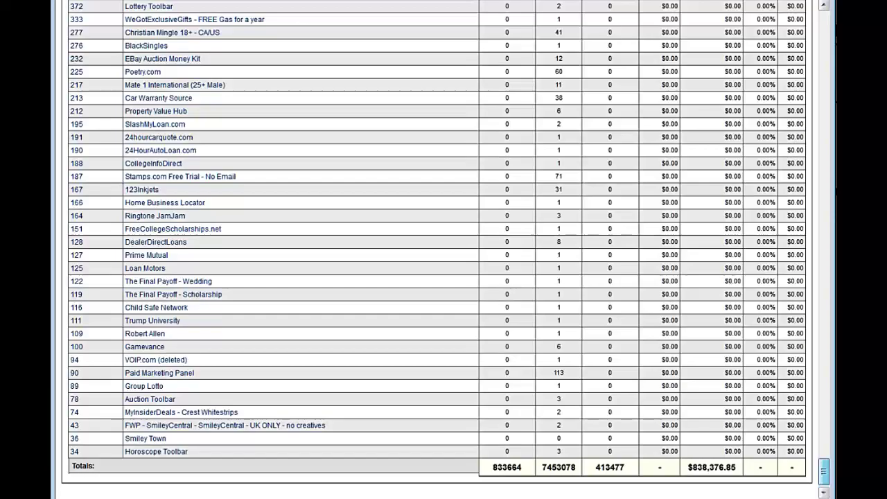
scroll(226, 120, down, 1)
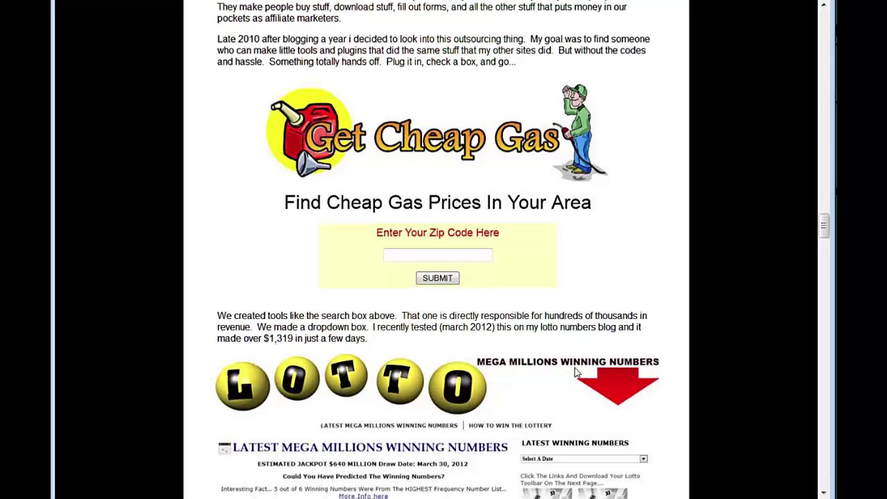
Read the sales page's sections on the lotto dropdown, the mailing-list plugin and building blogs for small niches.
scroll(600, 340, down, 3)
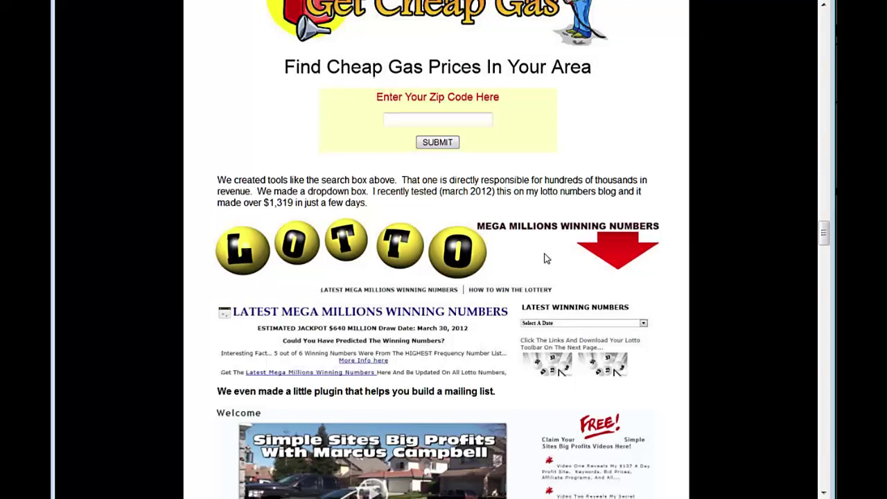
scroll(544, 259, down, 3)
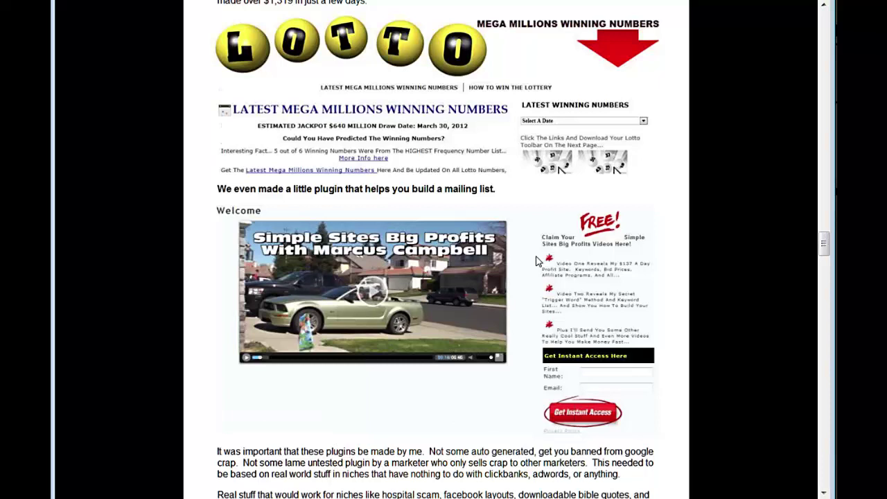
scroll(535, 261, down, 1)
scroll(534, 261, down, 2)
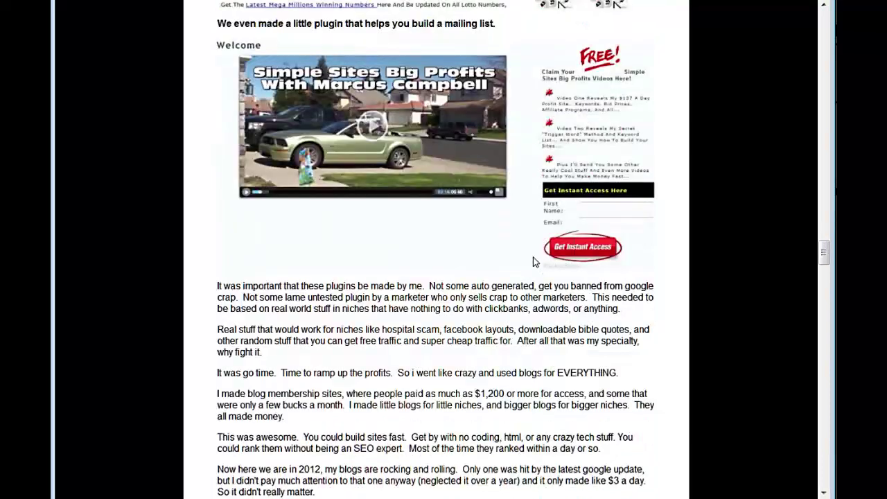
scroll(524, 252, down, 1)
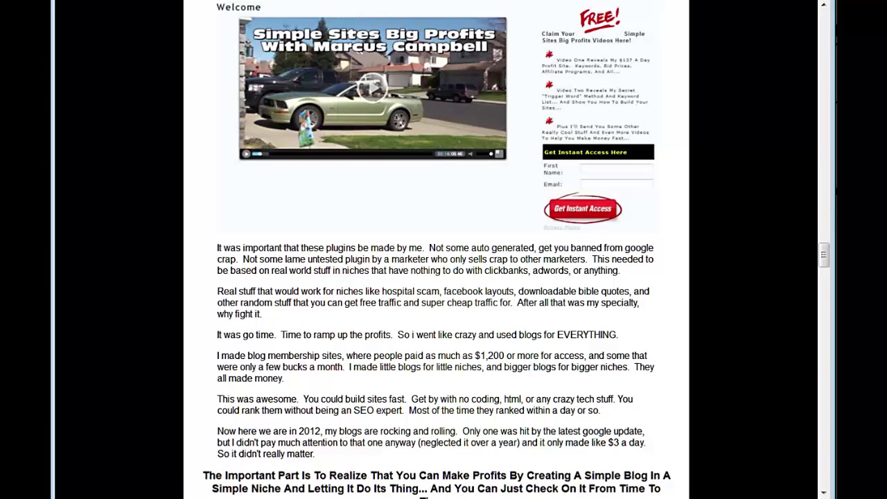
Open the readthebible.me website in the browser.
key(alt+Left)
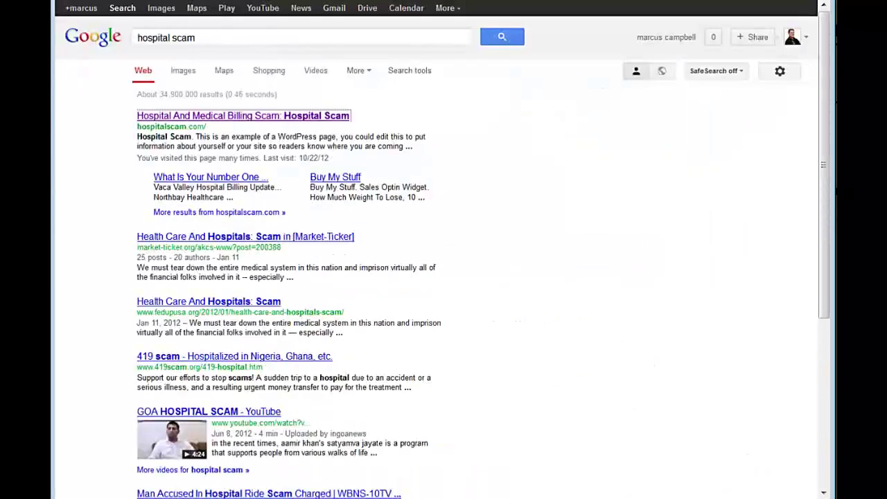
text(read)
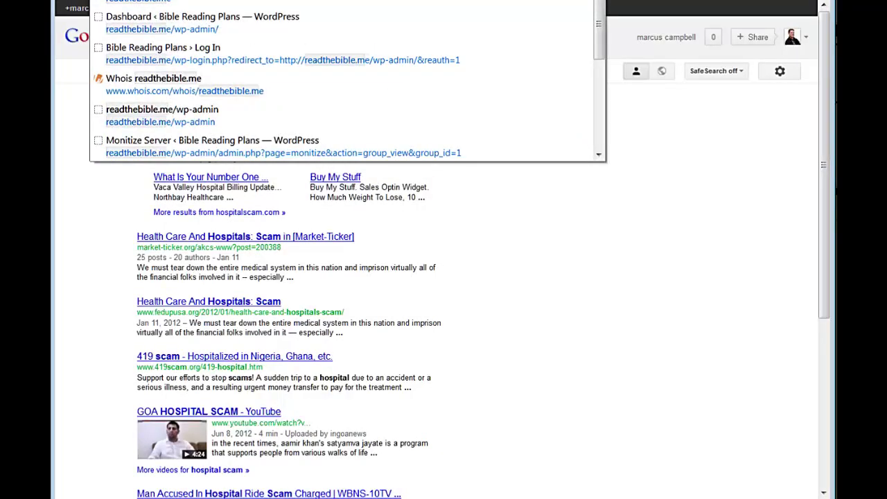
key(Return)
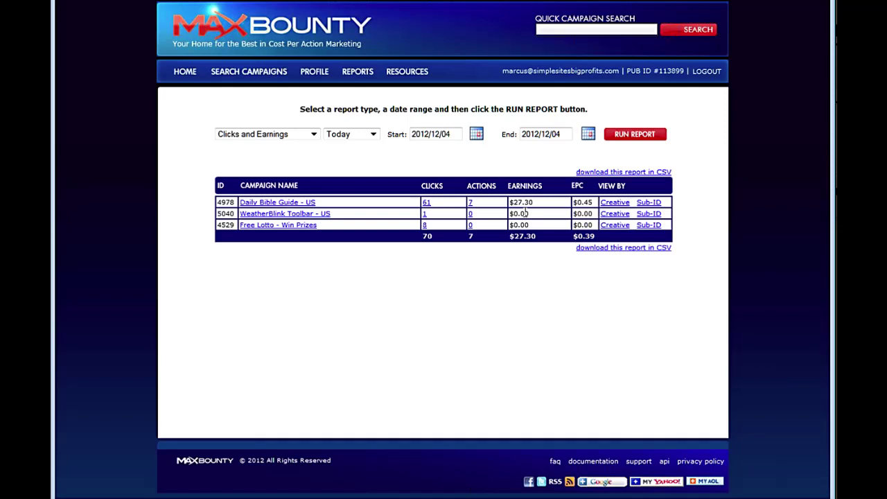
Run today's Clicks and Earnings report in MaxBounty.
click(644, 138)
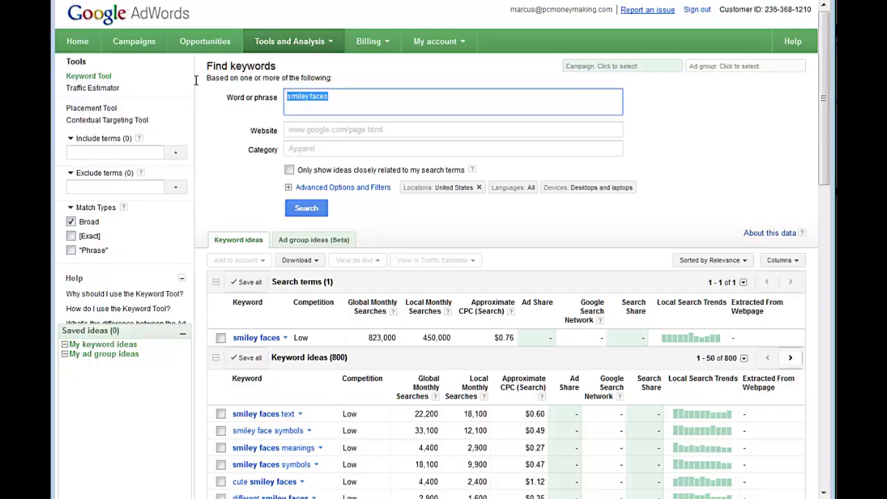
Search the Google AdWords Keyword Tool for "romans" and look through the keyword ideas.
click(100, 77)
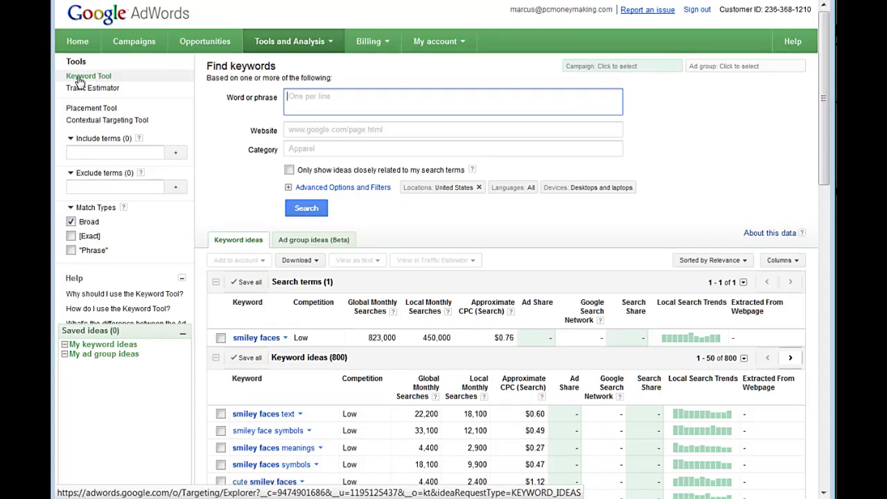
text(romans)
click(315, 217)
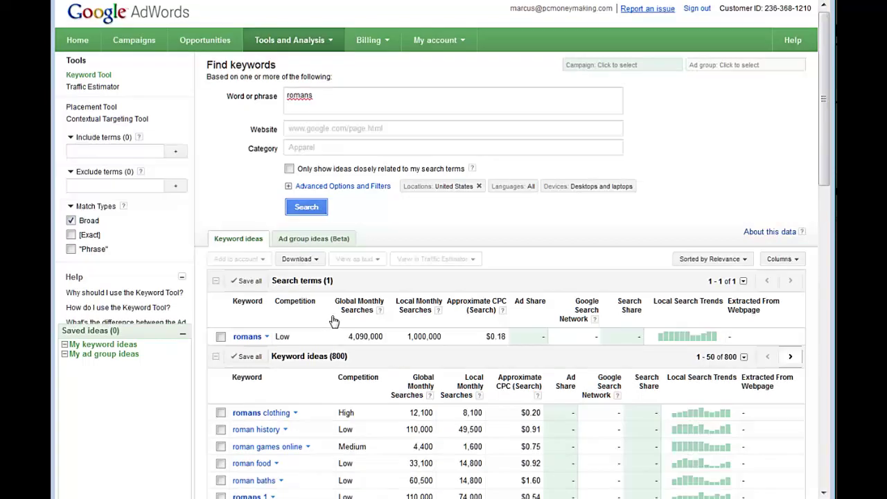
scroll(353, 346, down, 5)
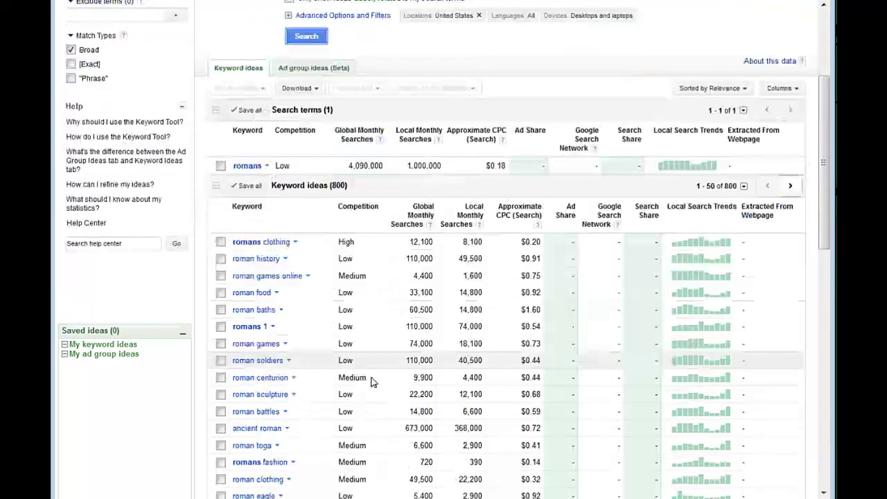
scroll(326, 346, down, 1)
scroll(286, 328, down, 4)
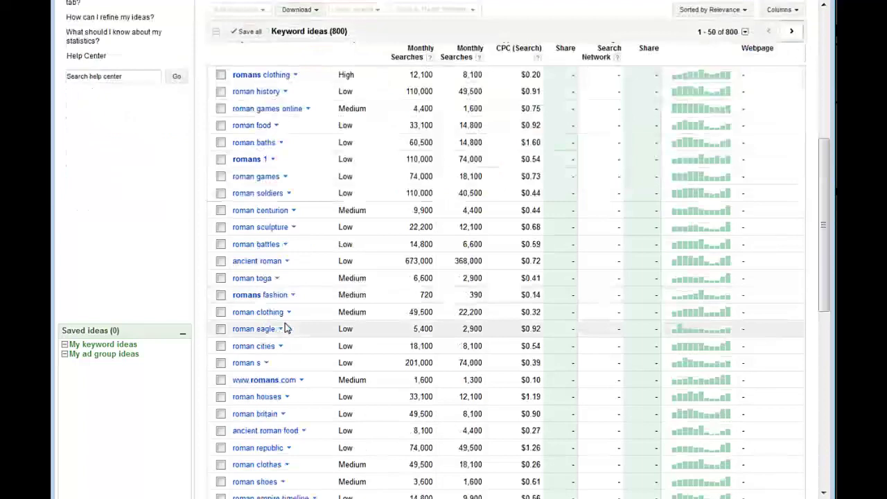
Search the Keyword Tool for "psalms" instead.
scroll(312, 319, up, 9)
scroll(352, 99, up, 1)
click(352, 99)
text(psalms)
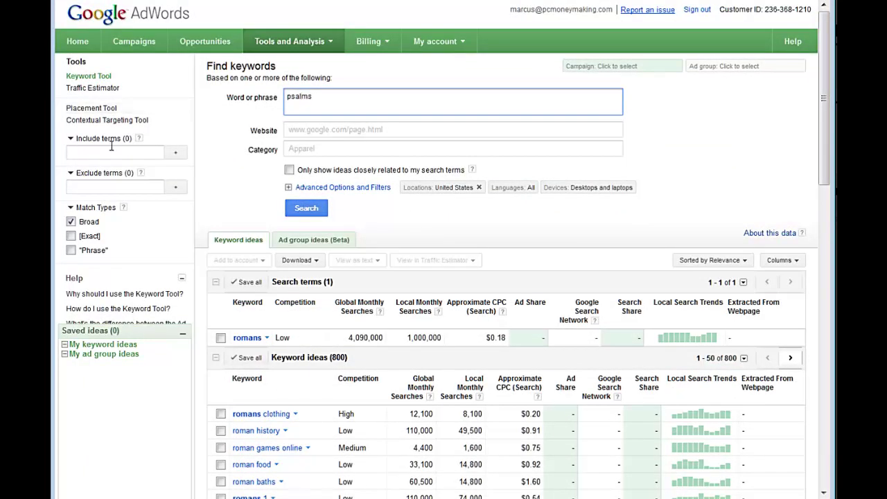
key(Return)
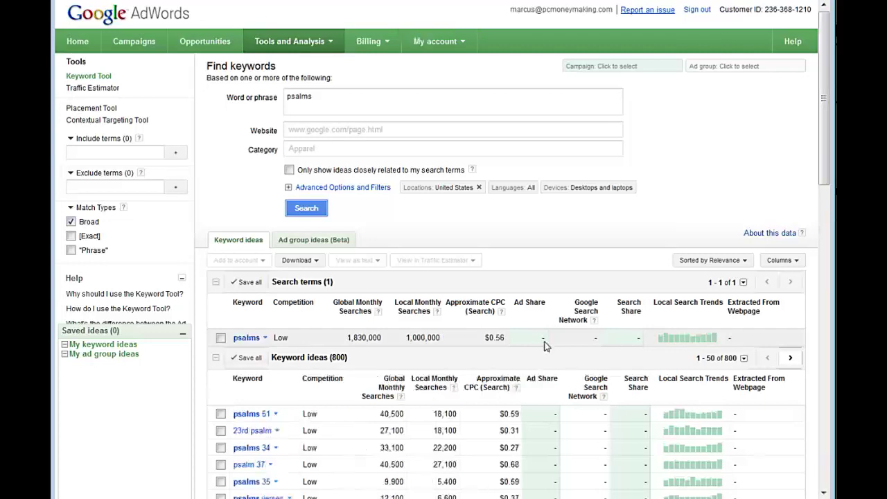
Look through the keyword ideas for "psalms", highlight "23rd psalm", and return to the Bible Reading Plans site.
scroll(543, 345, down, 2)
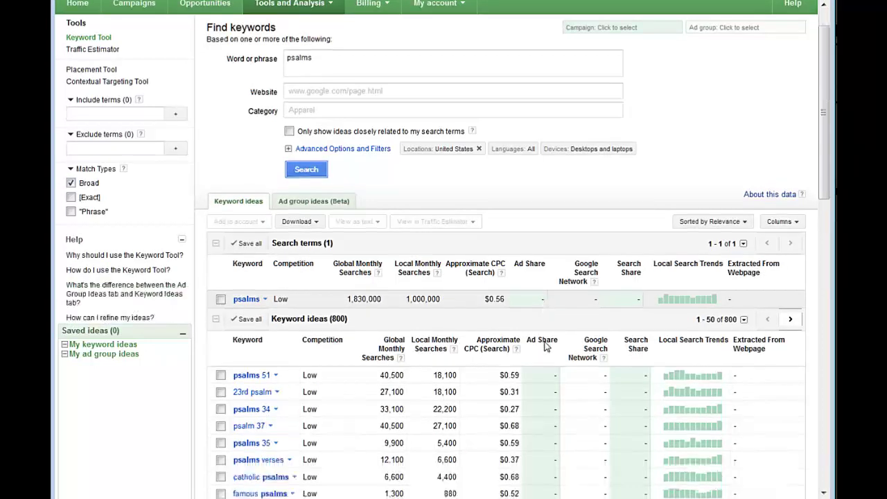
drag(272, 362, 233, 372)
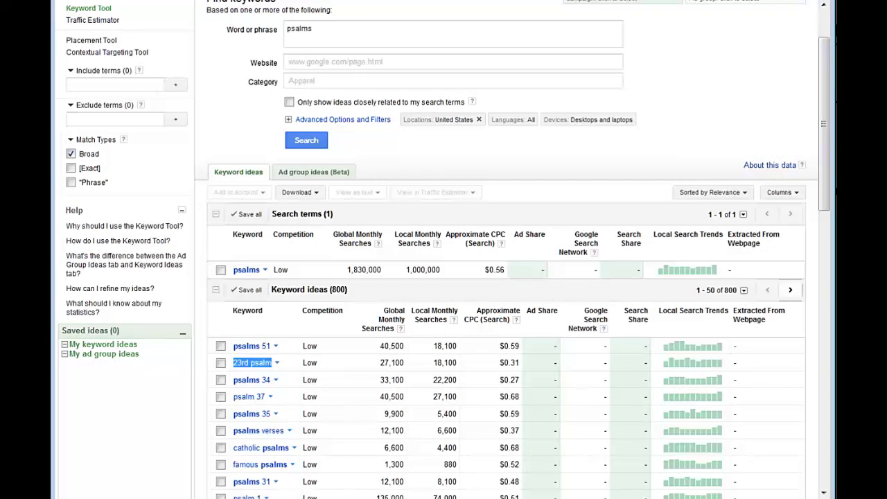
key(ctrl+Tab)
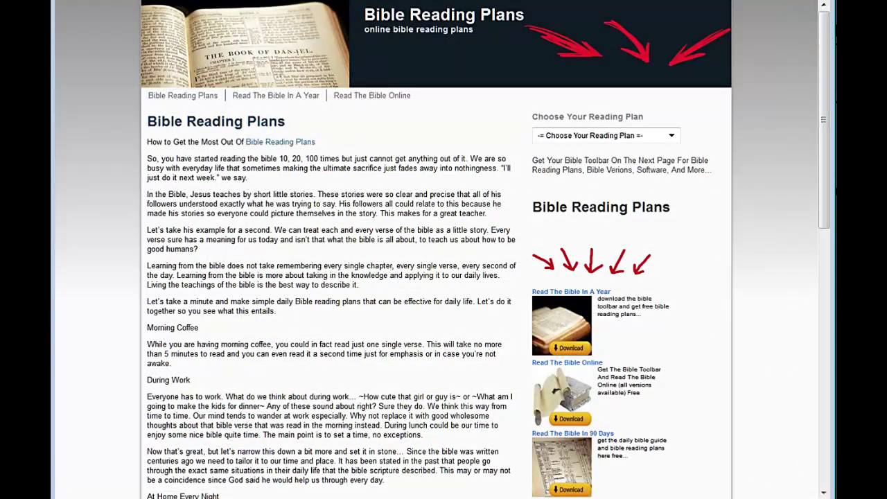
Rerun today's Clicks and Earnings report in MaxBounty.
key(Return)
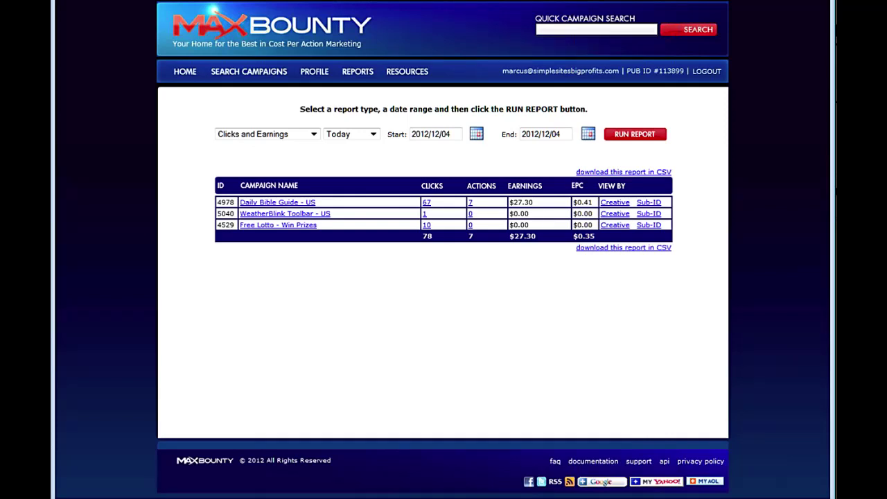
click(630, 134)
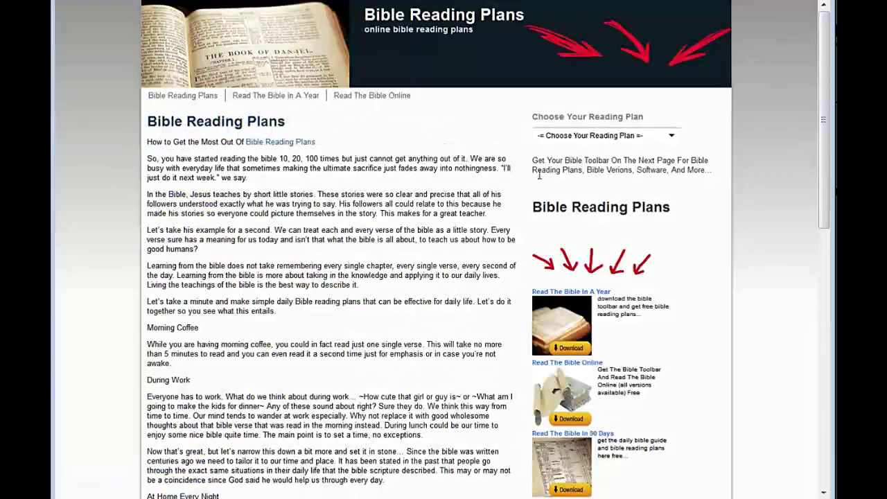
Choose the "Read The Bible In 6 Months" reading plan on the Bible Reading Plans site.
click(560, 135)
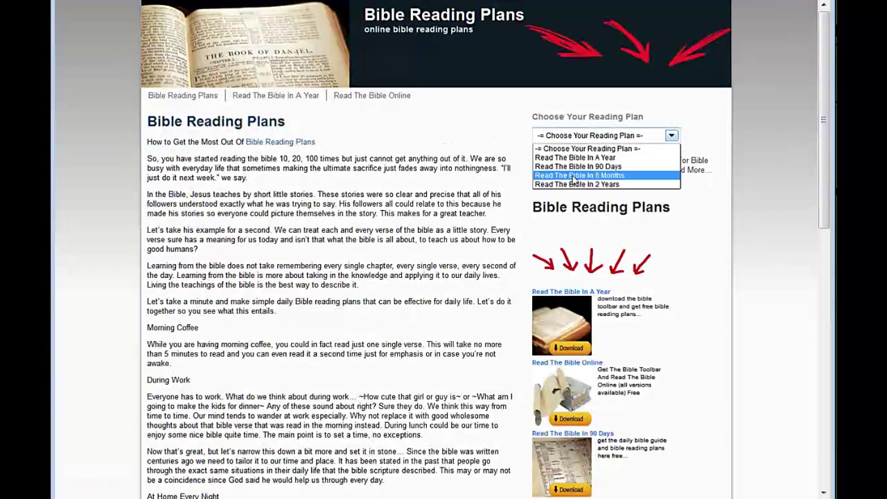
click(588, 175)
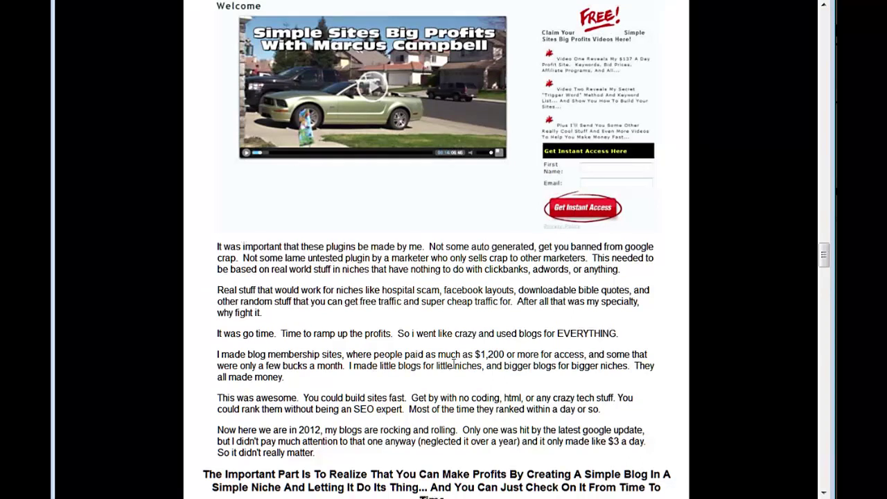
Read the sales letter's section on niche blogs down to the "hospital scam" Google search example.
scroll(425, 263, down, 1)
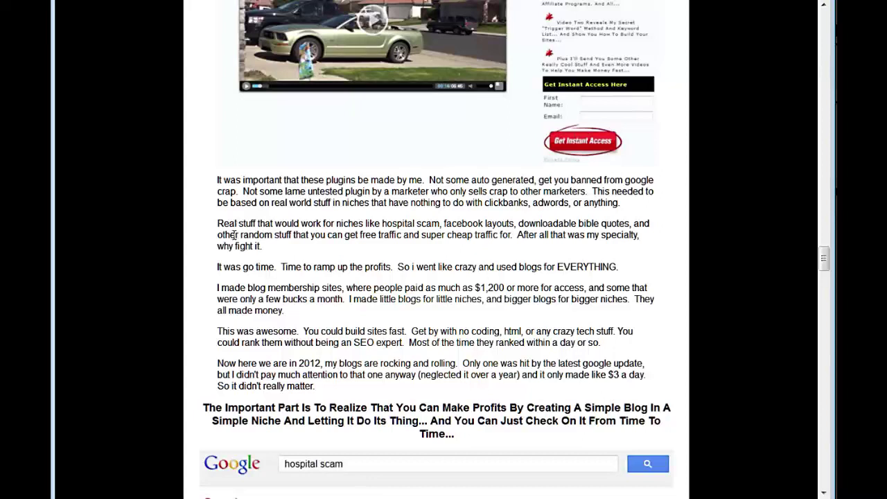
scroll(247, 245, down, 1)
scroll(247, 245, down, 3)
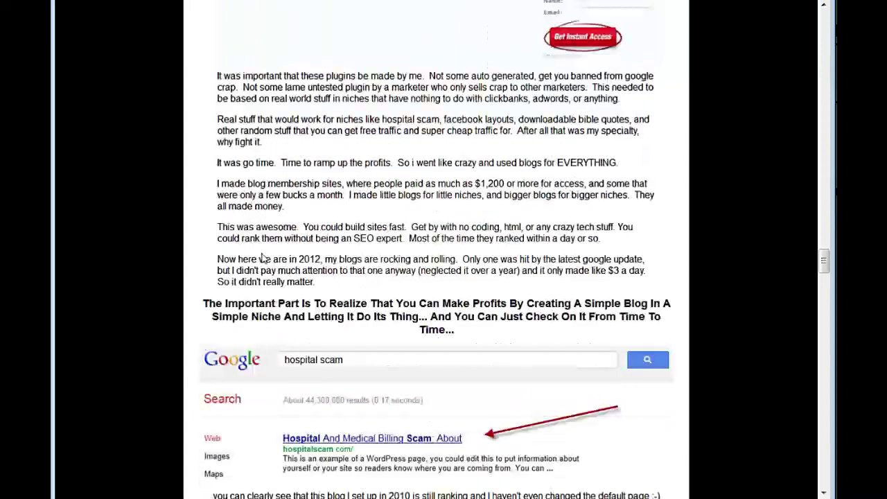
scroll(247, 245, down, 1)
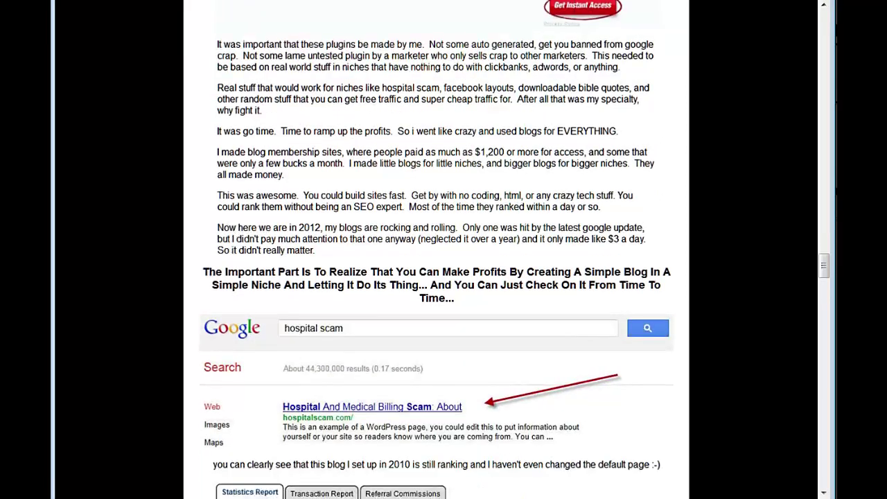
Look through the affiliate network's campaign Statistics Report for 2000-12-04 to 2012-12-04.
drag(823, 264, 826, 478)
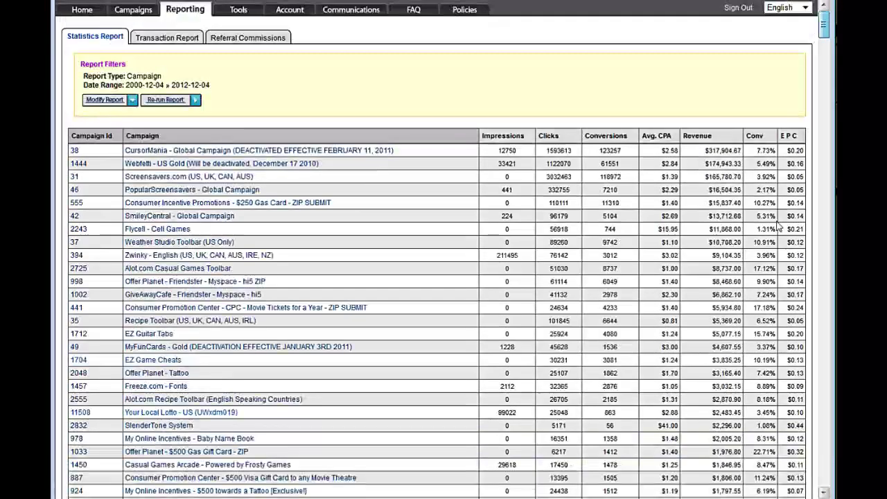
scroll(780, 226, up, 1)
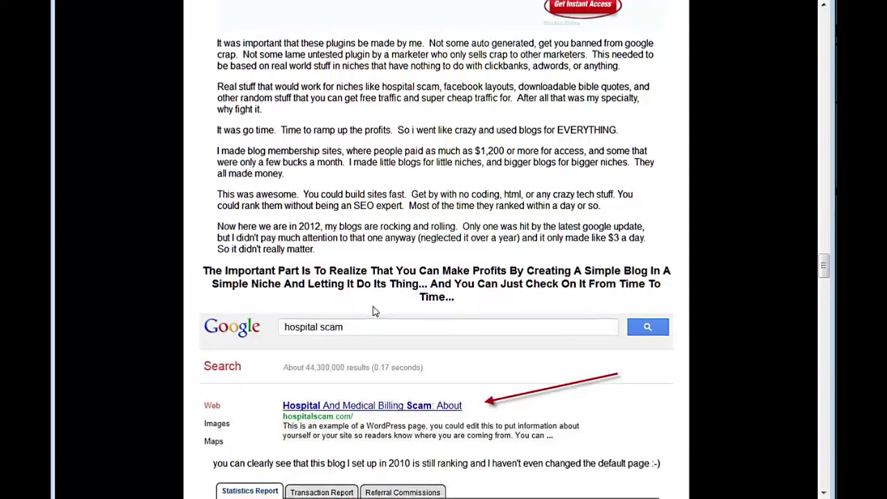
Highlight the year 2010 in the sales letter's note below the "hospital scam" search example.
scroll(372, 311, down, 1)
scroll(457, 342, down, 3)
double_click(399, 328)
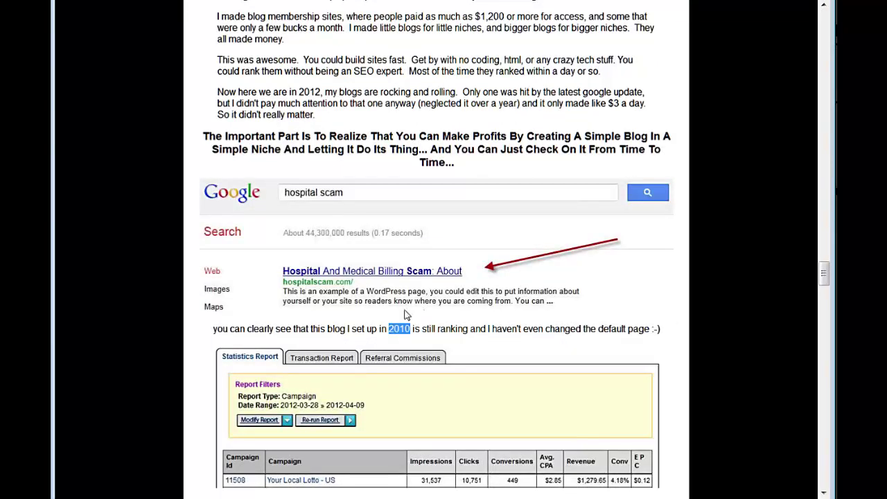
Examine the Your Local Lotto campaign report and the text on ways to get paid online in the sales letter.
scroll(406, 314, down, 1)
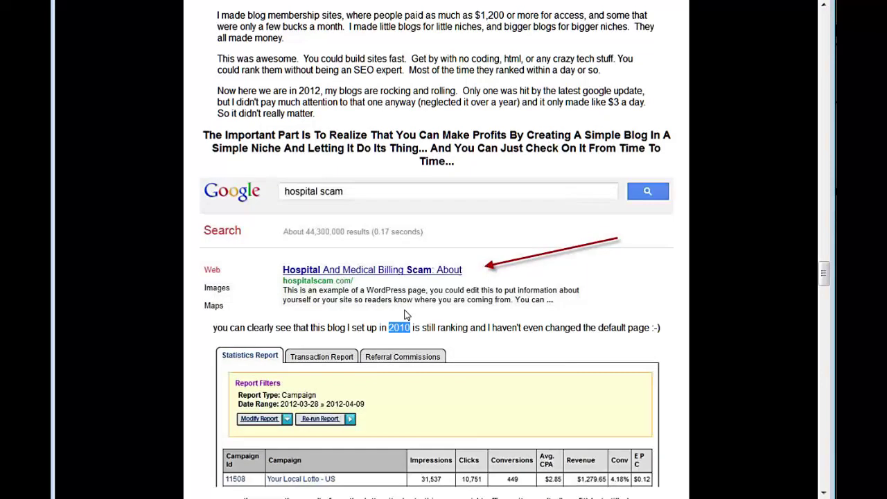
scroll(406, 314, down, 1)
scroll(406, 315, down, 2)
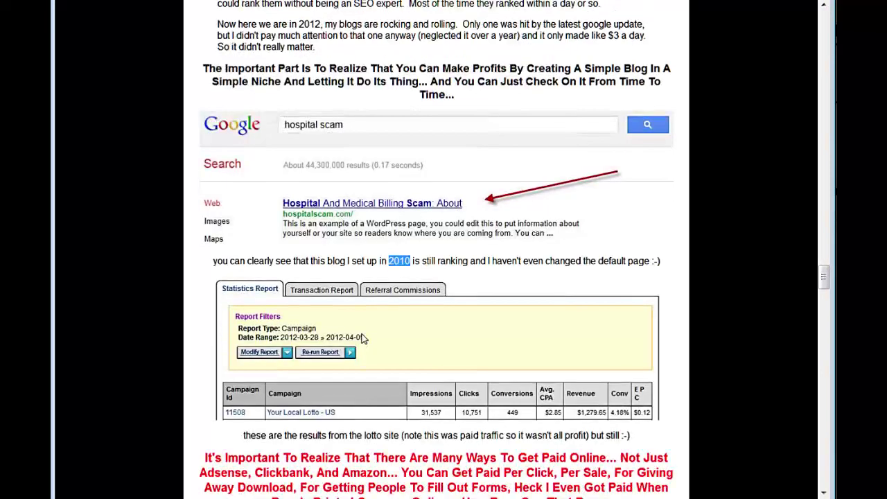
scroll(363, 338, down, 1)
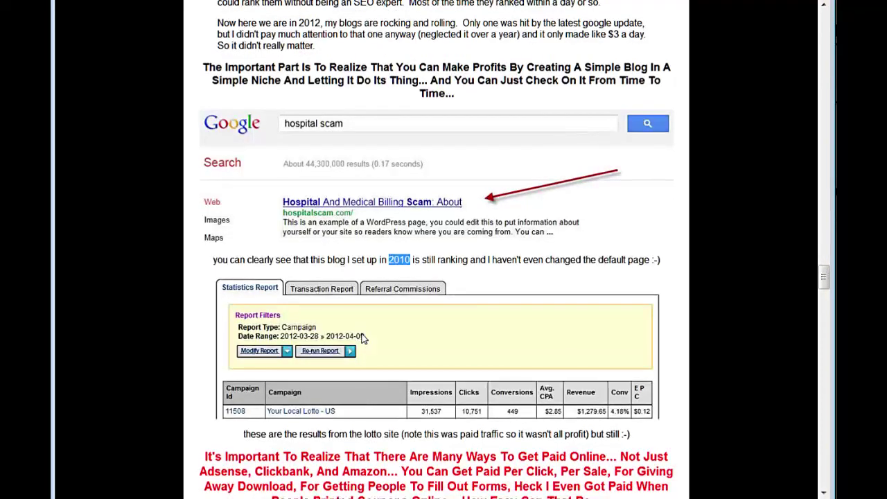
scroll(363, 338, down, 2)
scroll(363, 338, down, 3)
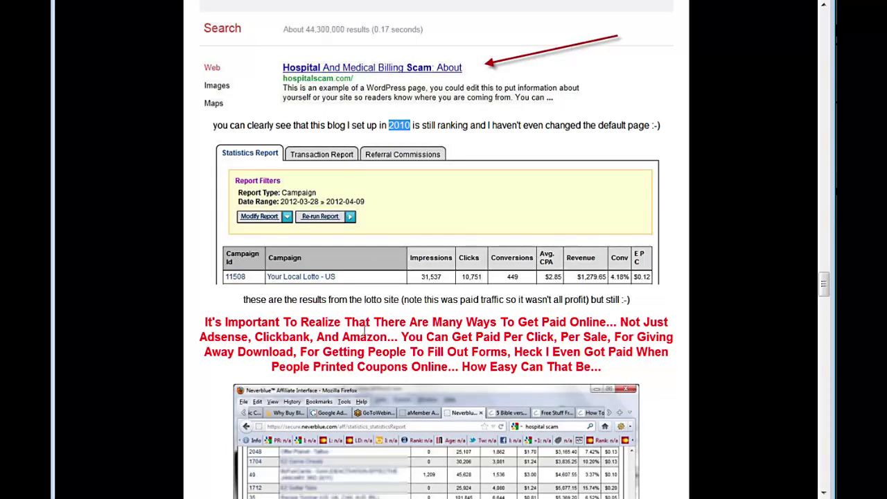
scroll(360, 332, down, 1)
scroll(359, 335, down, 2)
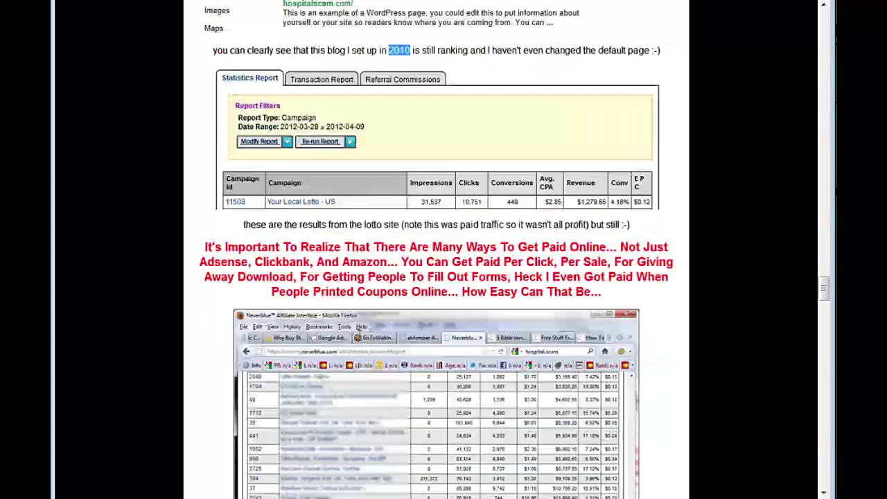
Review the Neverblue and AdSense earnings screenshots in the sales letter and read on to the Google search statistics.
scroll(358, 330, down, 5)
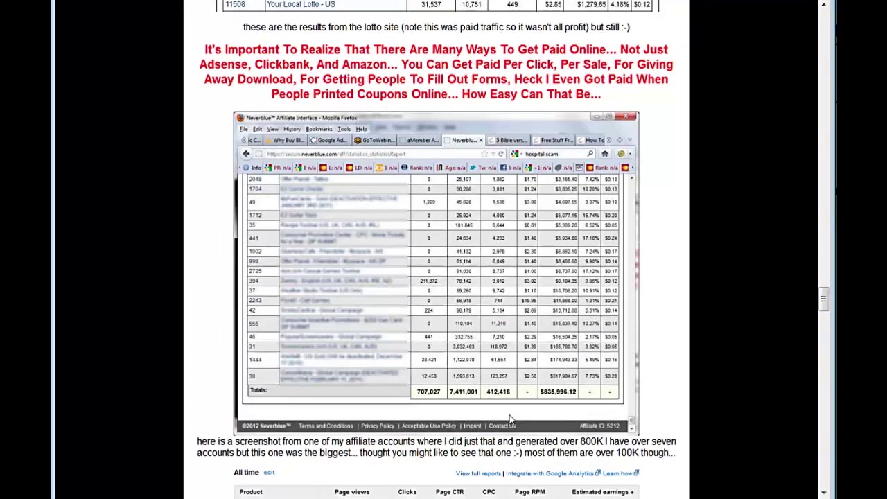
scroll(509, 419, down, 4)
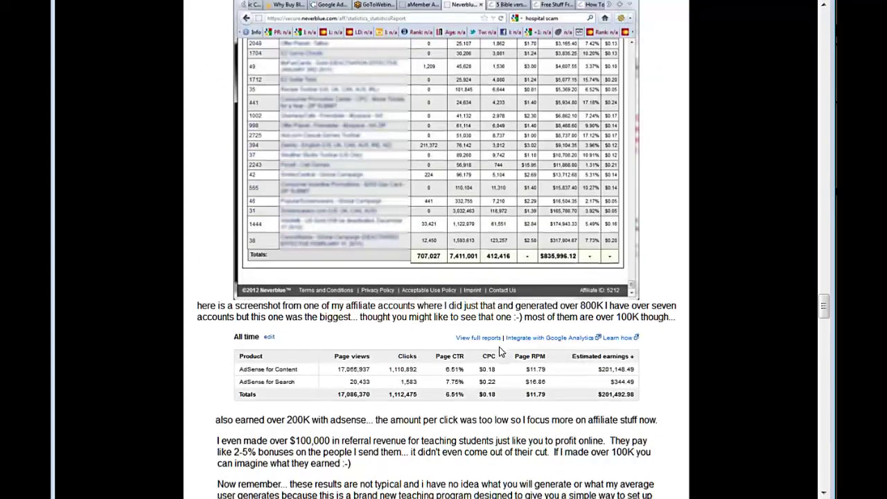
scroll(227, 305, down, 4)
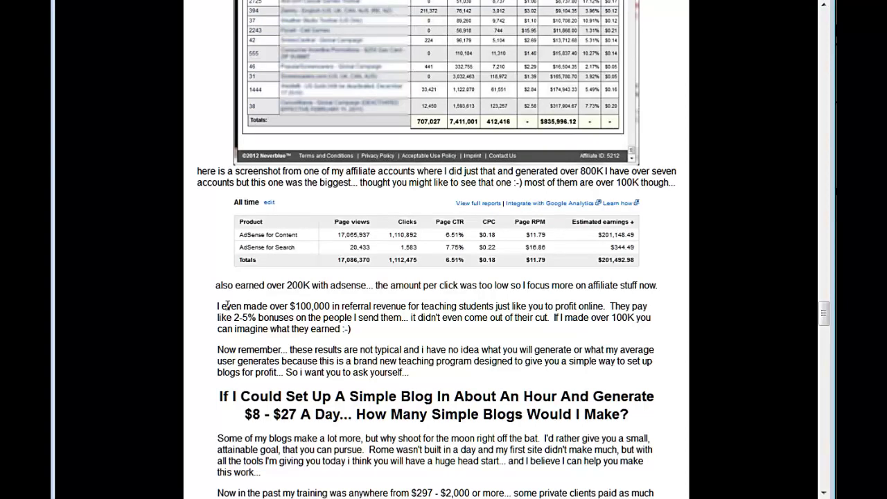
scroll(192, 313, down, 1)
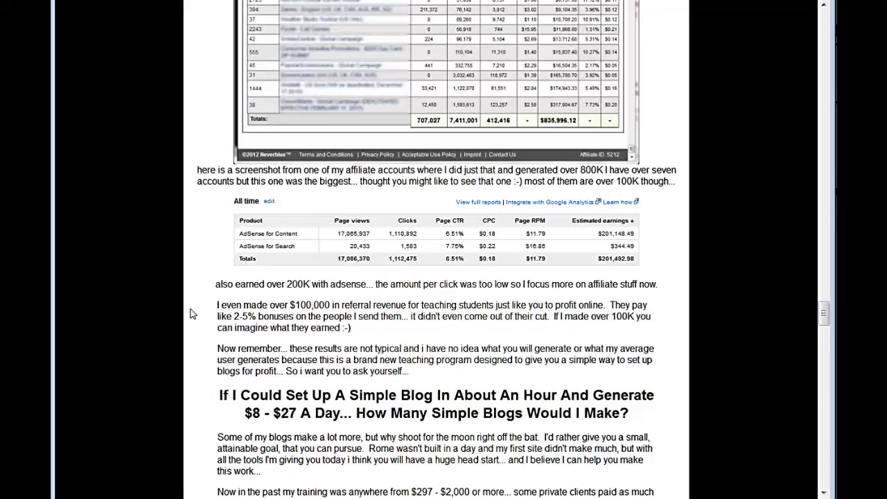
scroll(191, 316, down, 5)
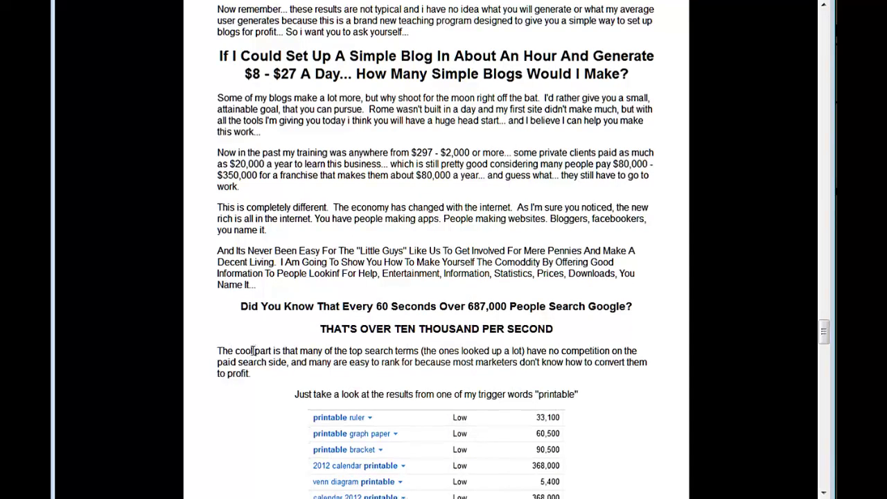
scroll(253, 351, down, 3)
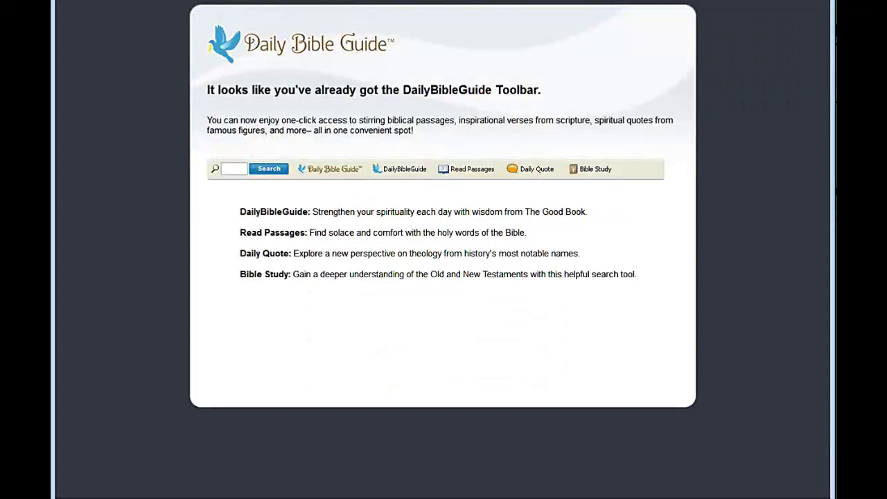
Search Google for "google trends", open Google Hot Trends, and highlight "Victoria's Secret Fashion Show 2012".
key(Return)
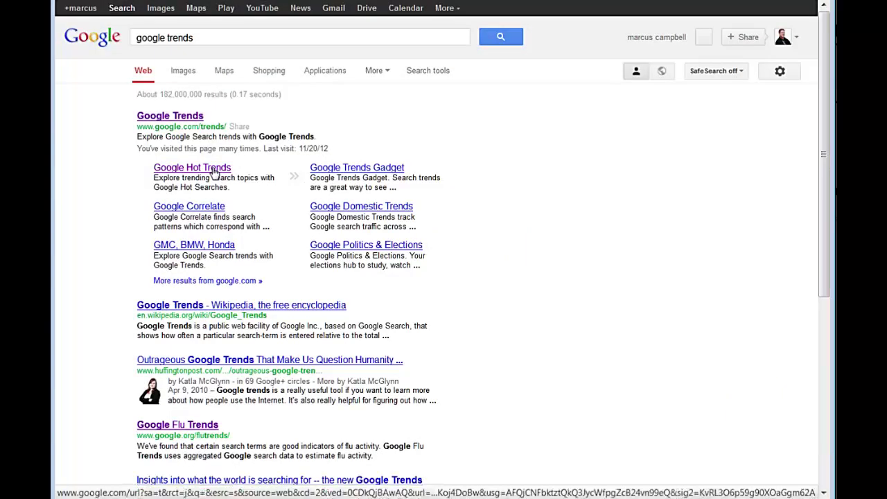
click(213, 172)
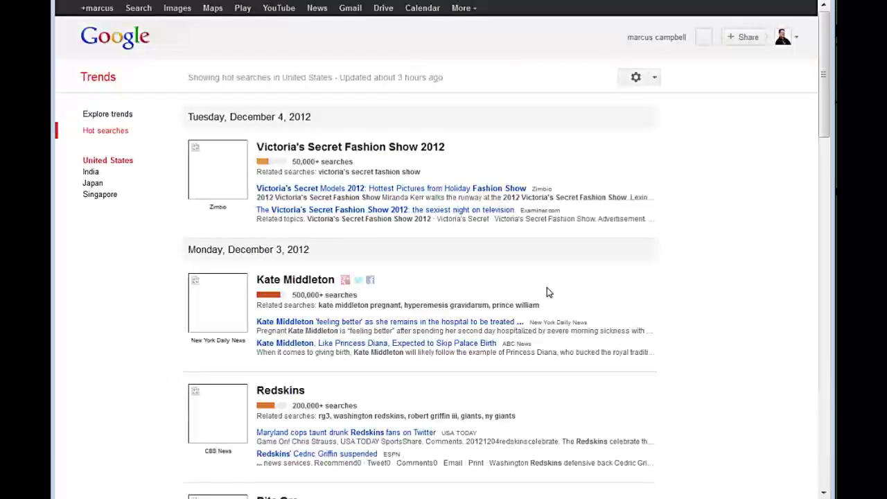
drag(256, 146, 458, 147)
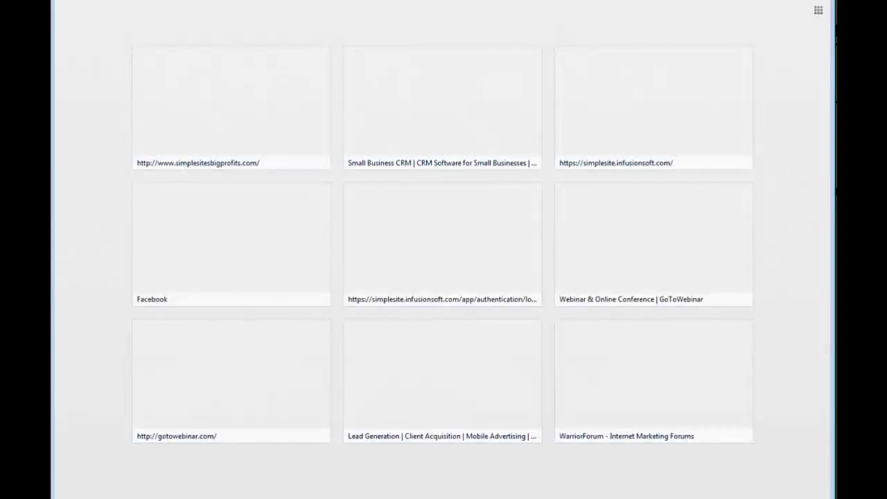
Look through the United States hot searches for recent days in Google Trends.
key(Return)
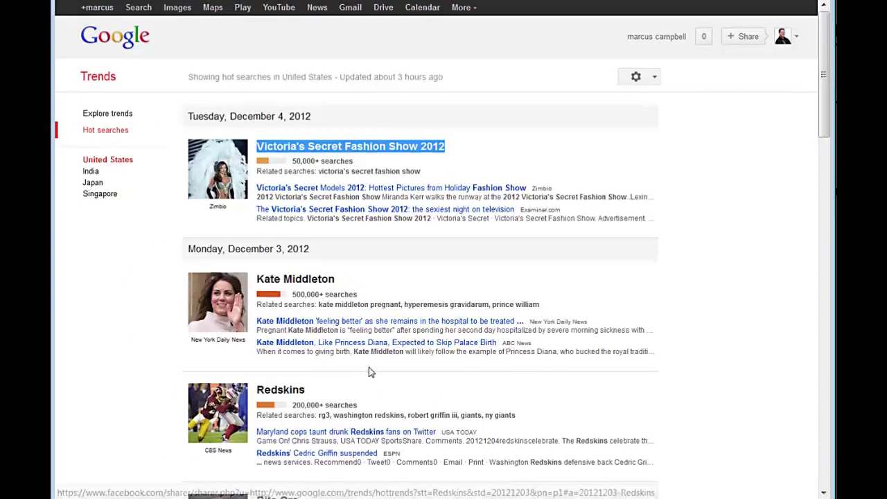
scroll(377, 357, down, 1)
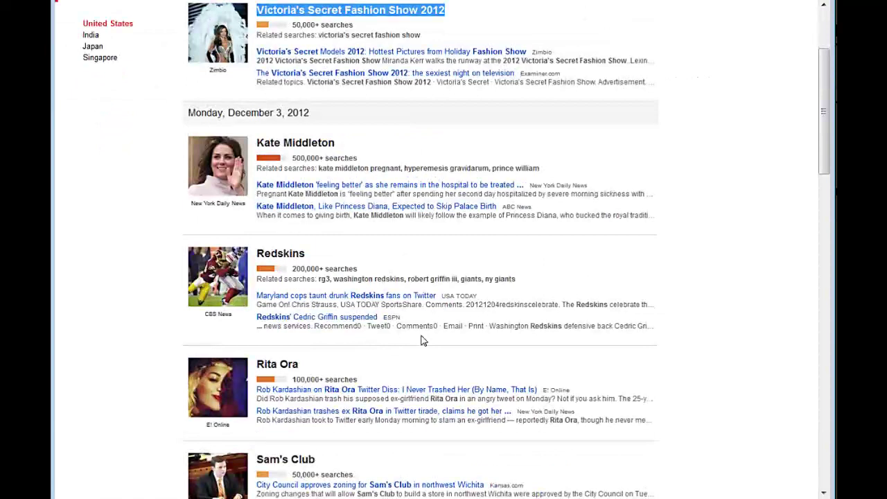
scroll(423, 340, down, 1)
scroll(423, 339, down, 3)
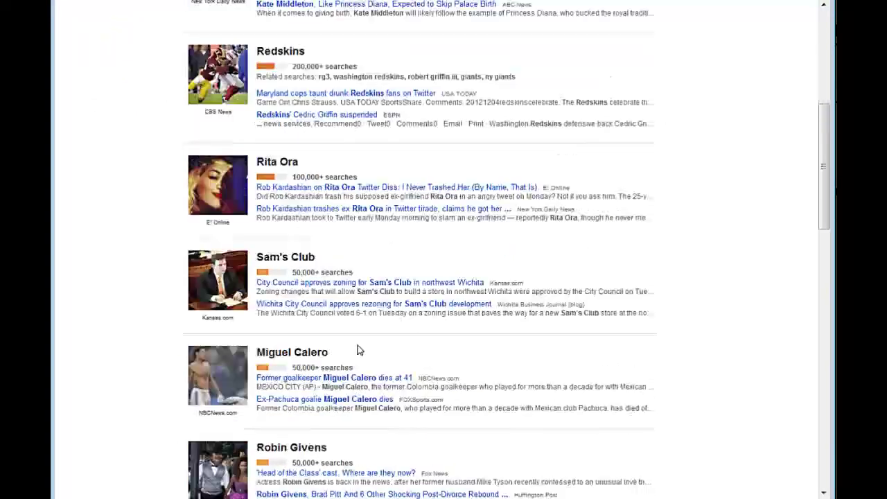
scroll(358, 350, down, 5)
scroll(286, 284, down, 6)
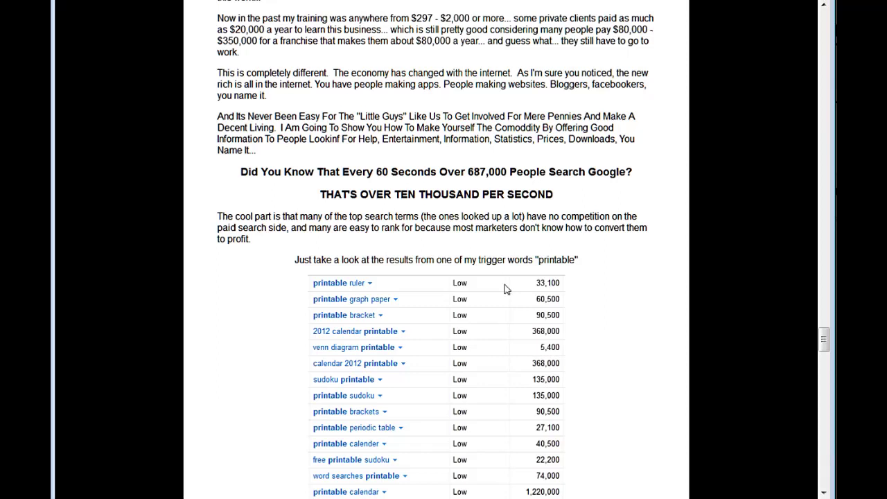
Review the "printable" and "verses about" trigger word keyword lists in the sales letter.
scroll(511, 284, down, 3)
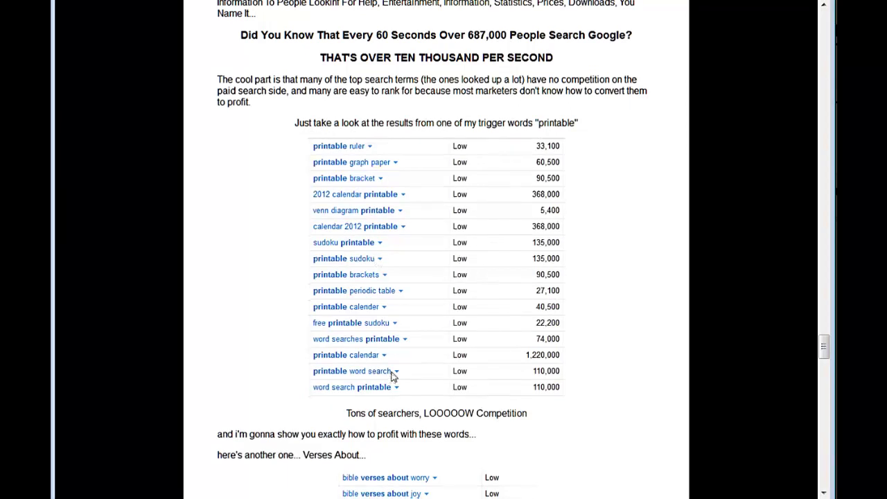
scroll(524, 258, down, 2)
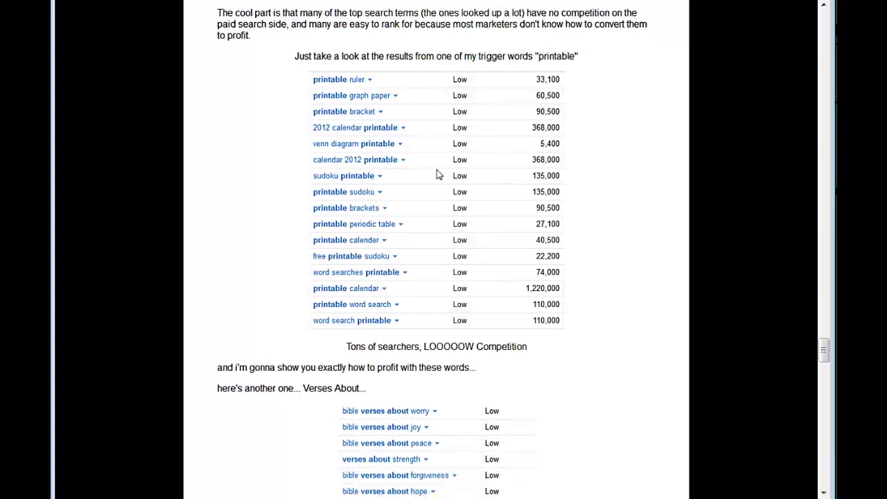
scroll(437, 174, down, 4)
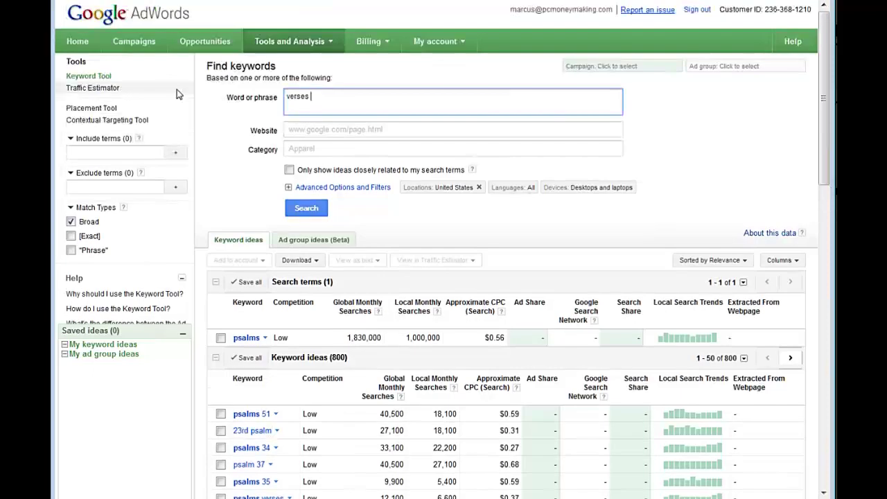
Search the AdWords Keyword Tool for "verses about".
text(about)
click(308, 212)
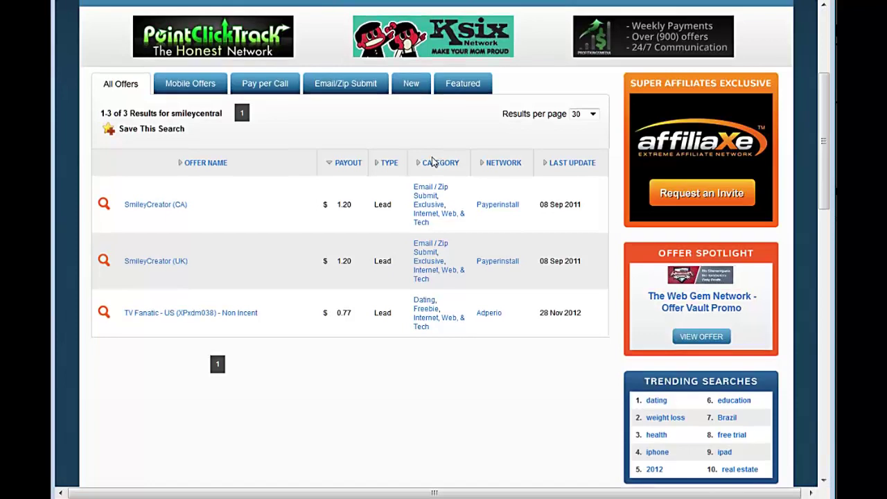
Search OfferVault for "bible" and look through the offers alongside the "verses about" keyword ideas in the AdWords Keyword Tool.
scroll(431, 161, up, 3)
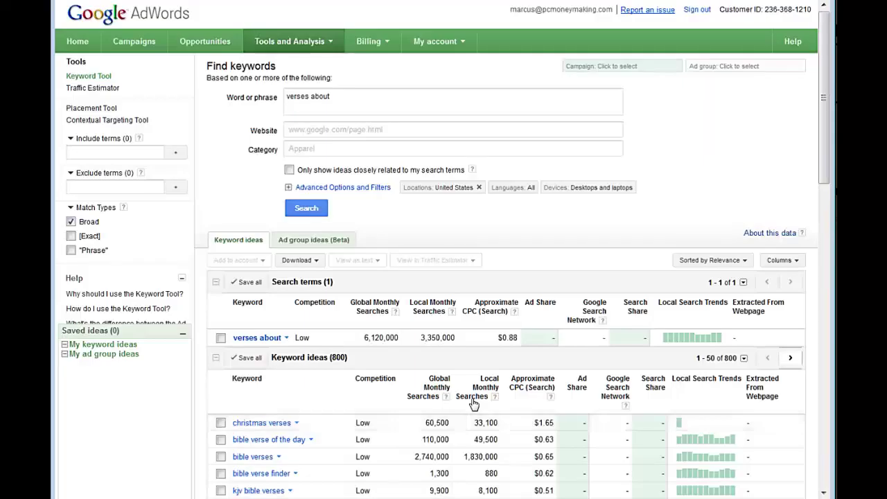
scroll(473, 403, down, 1)
scroll(474, 404, down, 2)
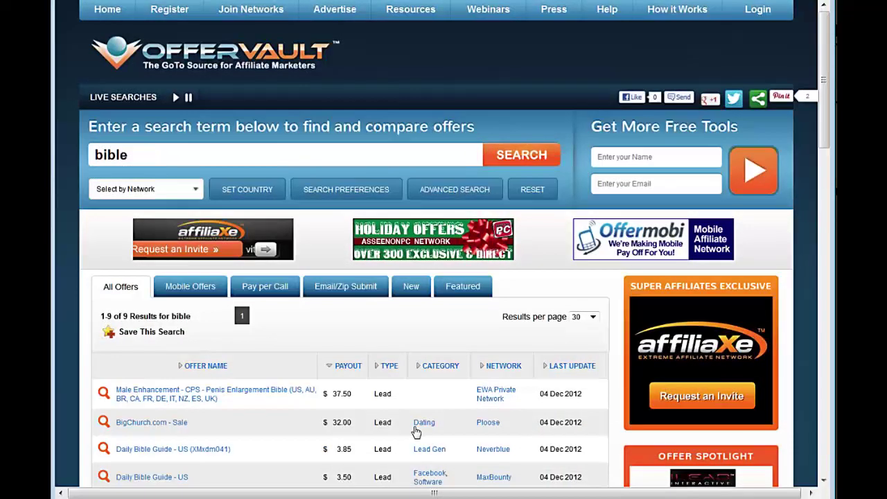
scroll(353, 315, down, 2)
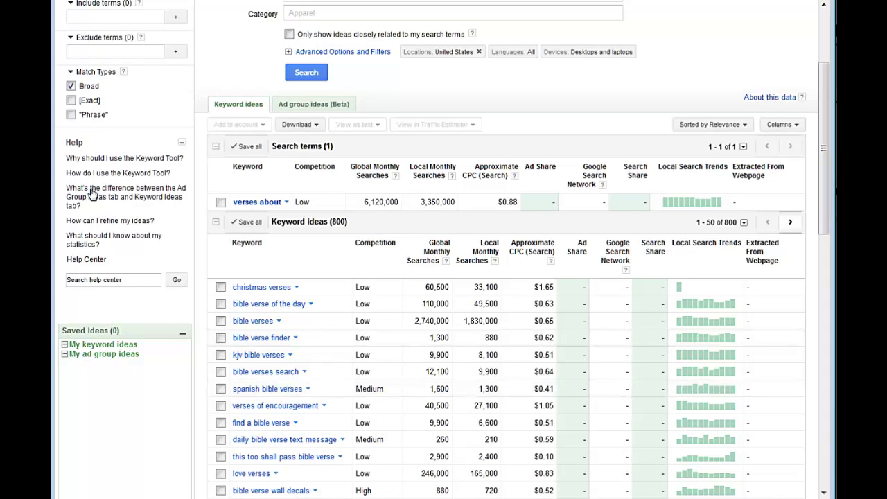
Switch the match type of the "verses about" keyword search from Broad to Exact.
click(88, 100)
click(87, 86)
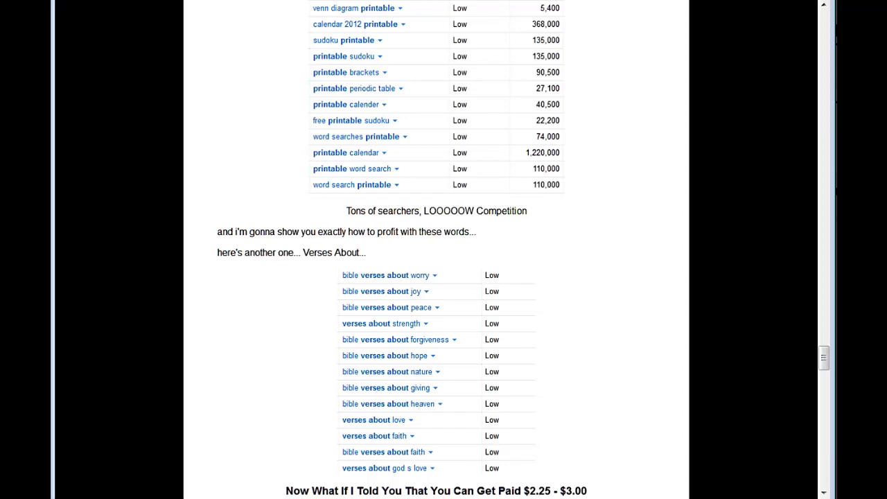
Read the sales letter from the "verses about" keyword list through the free Bible offer to the list of included tools.
scroll(418, 258, down, 1)
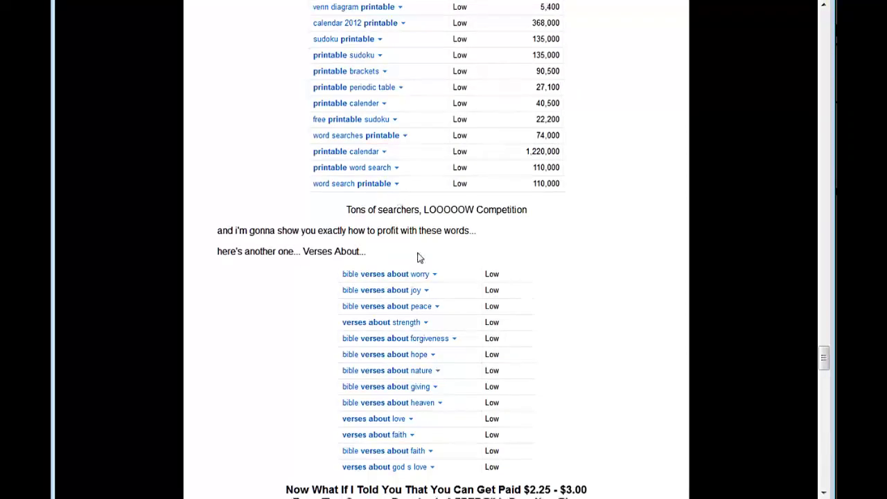
scroll(416, 256, down, 5)
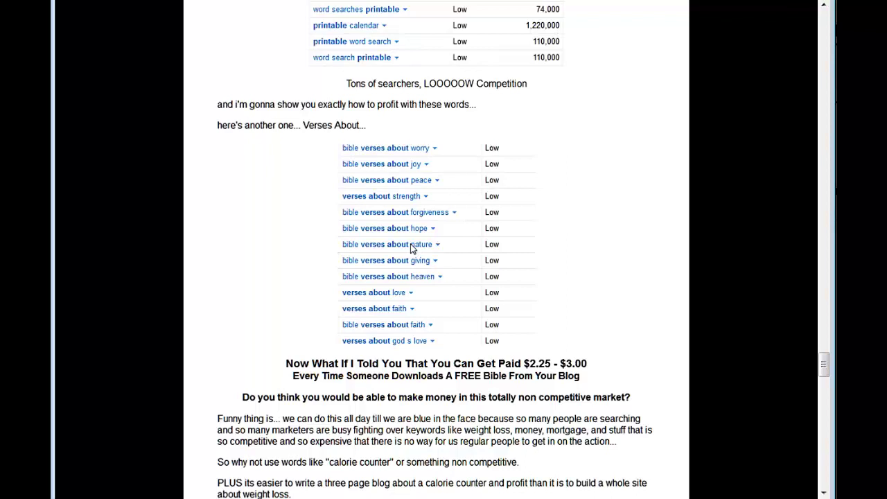
scroll(410, 257, down, 1)
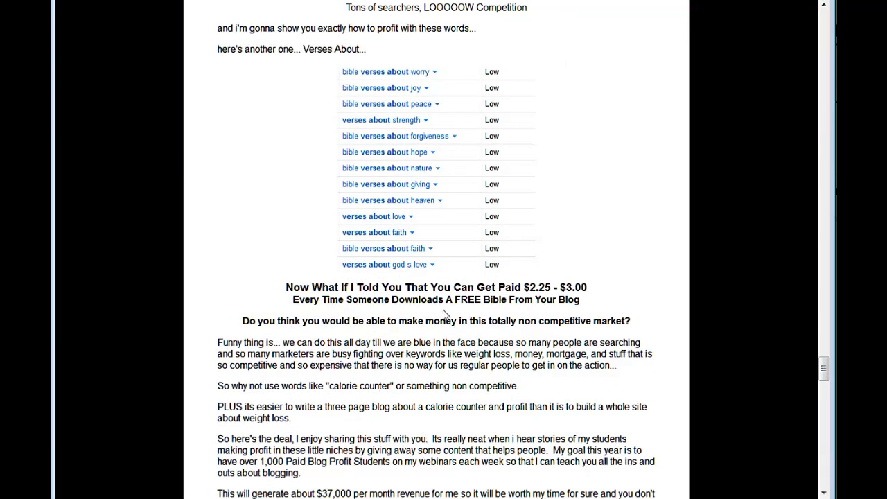
scroll(445, 314, down, 1)
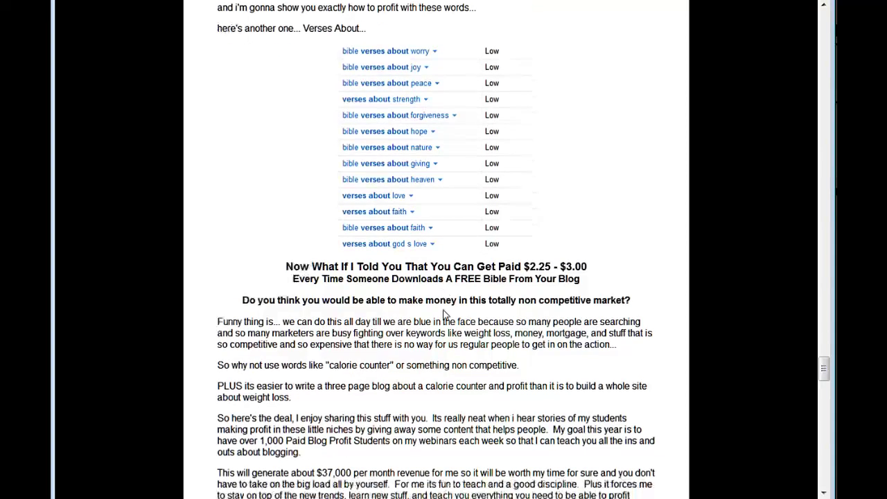
scroll(445, 314, down, 3)
scroll(444, 310, down, 3)
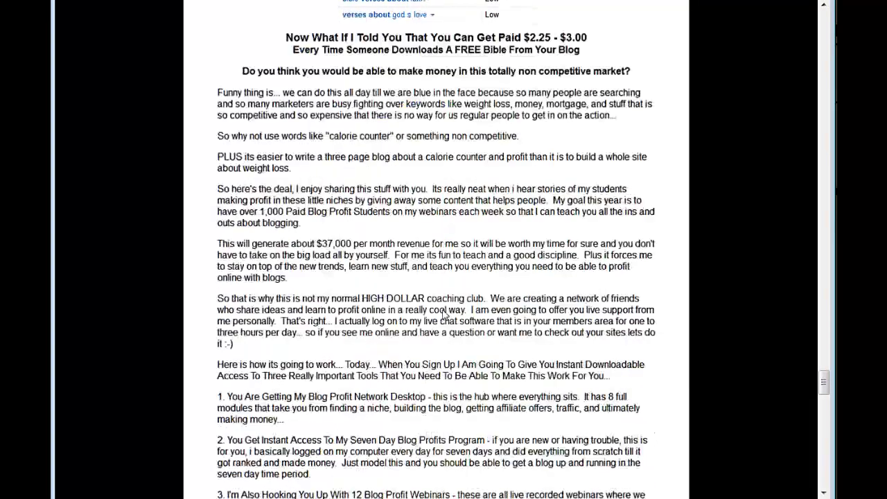
scroll(444, 314, down, 1)
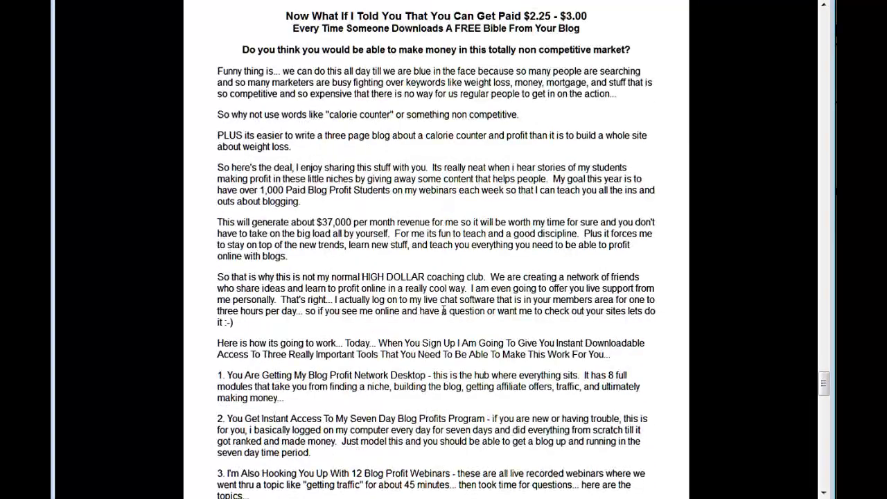
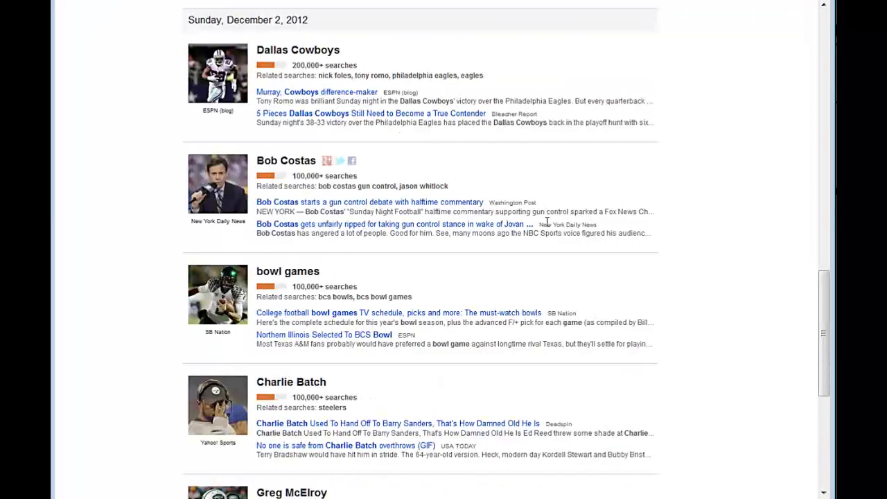
Pick "Dallas Cowboys" from the December 2, 2012 hot searches and search Google for it.
scroll(535, 253, up, 5)
drag(257, 389, 342, 392)
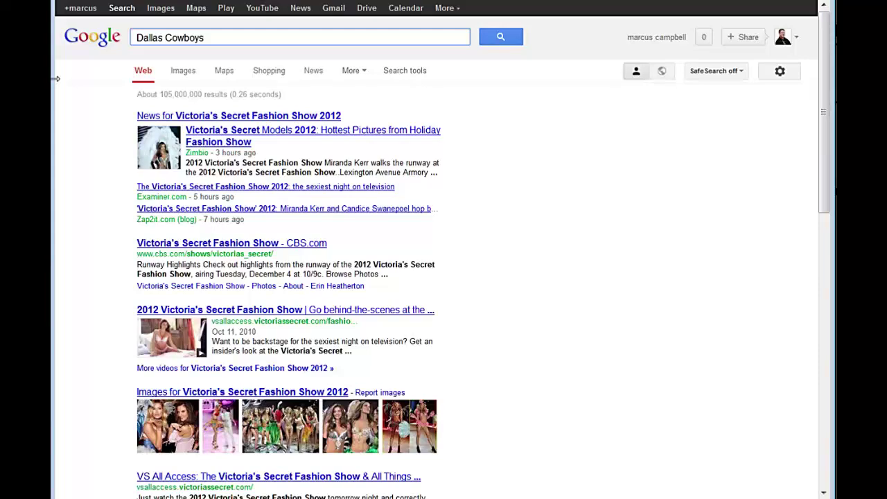
key(Return)
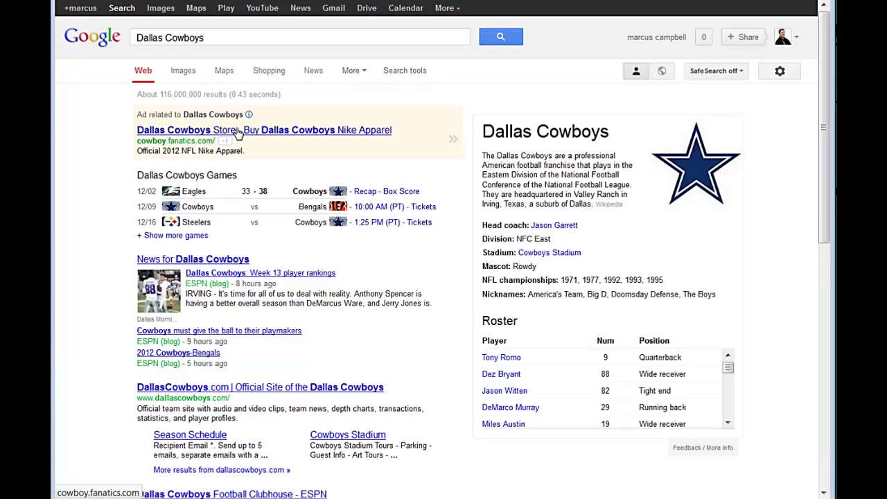
Search Google for "Dallas Cowboys annual earnings" and highlight the annual stadium revenue figure in the first result.
click(252, 38)
text(ann)
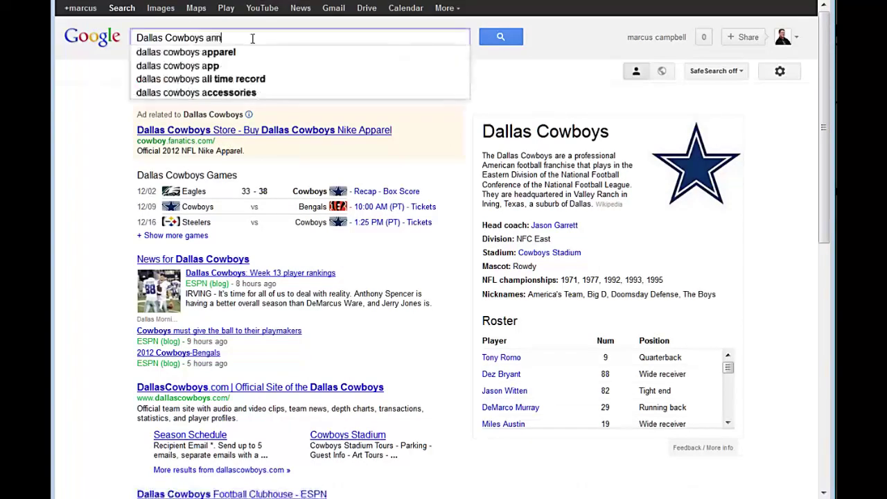
text(ual earnings)
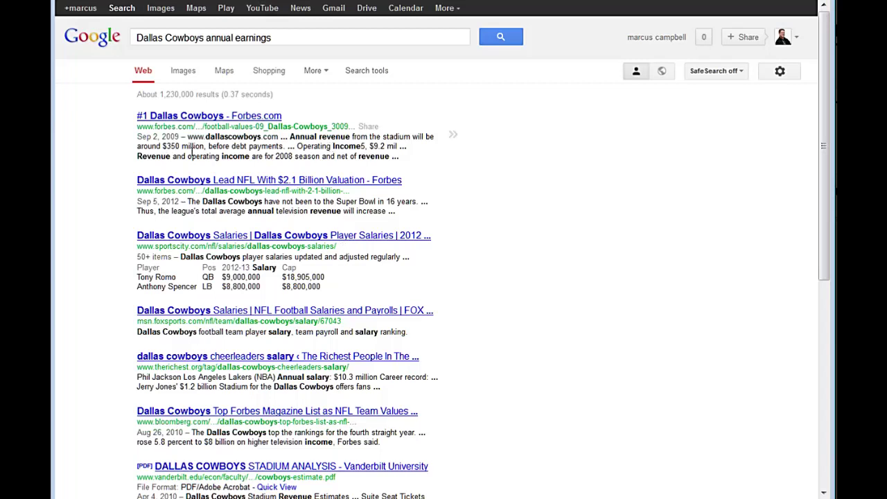
drag(204, 145, 163, 144)
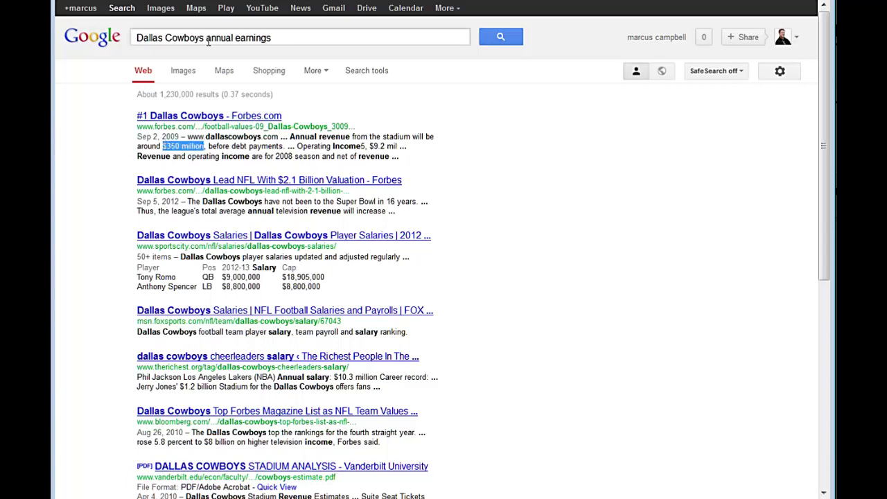
Shorten the Google query back to "Dallas Cowboys" and run the search again.
drag(200, 37, 499, 32)
text(s Cowboys)
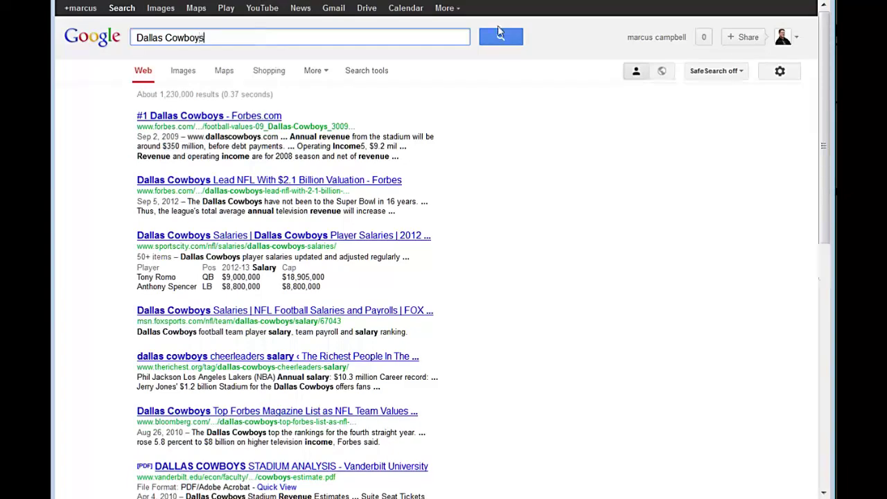
click(498, 35)
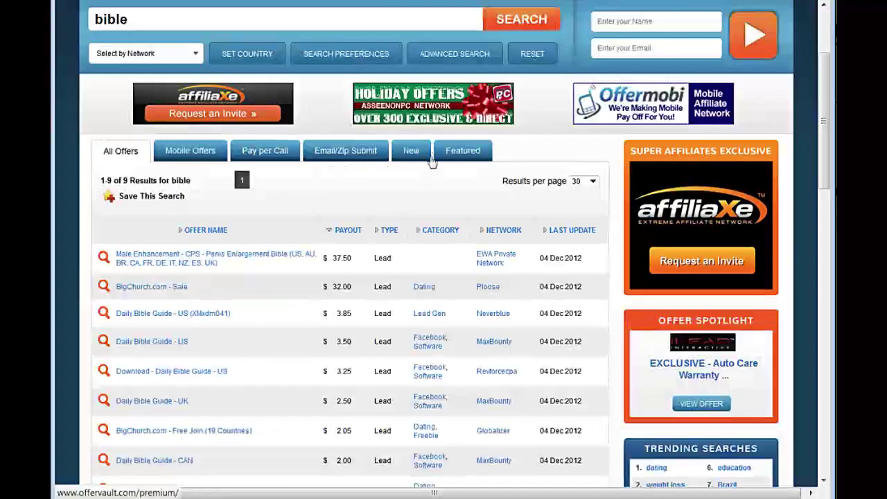
Search OfferVault for "sports" and open the sponsored "Bring Me Sports - US" offer.
scroll(431, 161, up, 2)
double_click(432, 160)
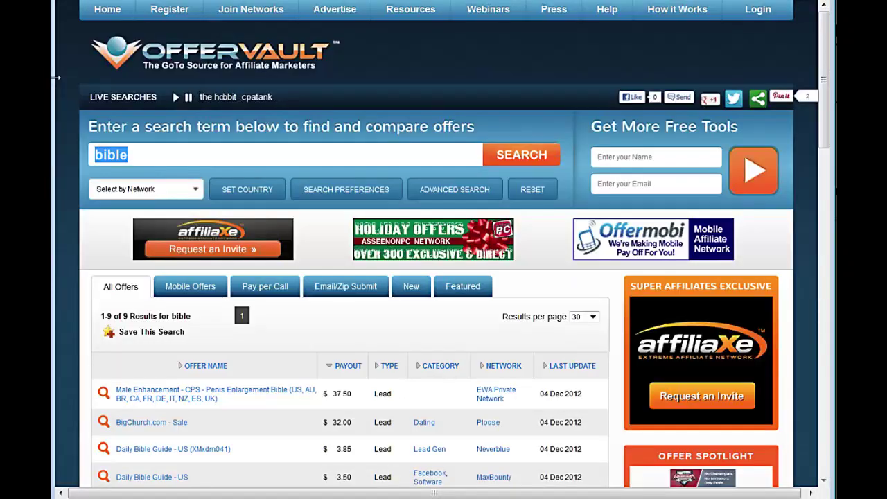
text(sports)
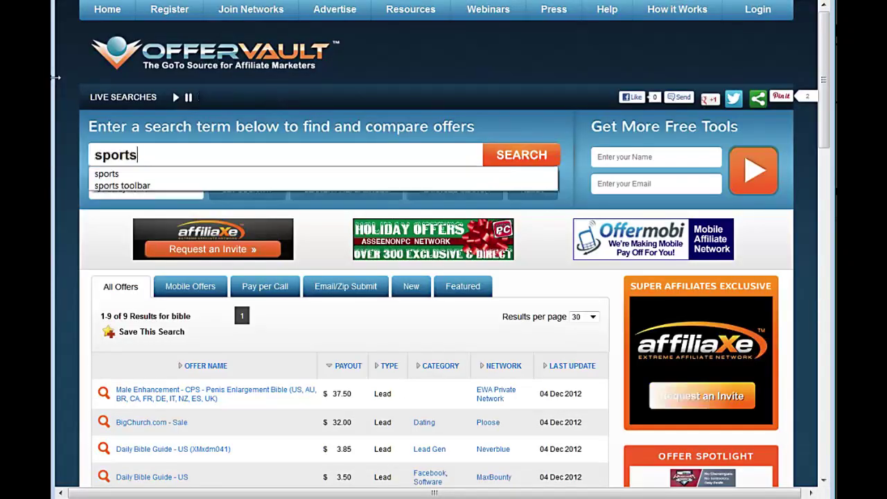
click(515, 157)
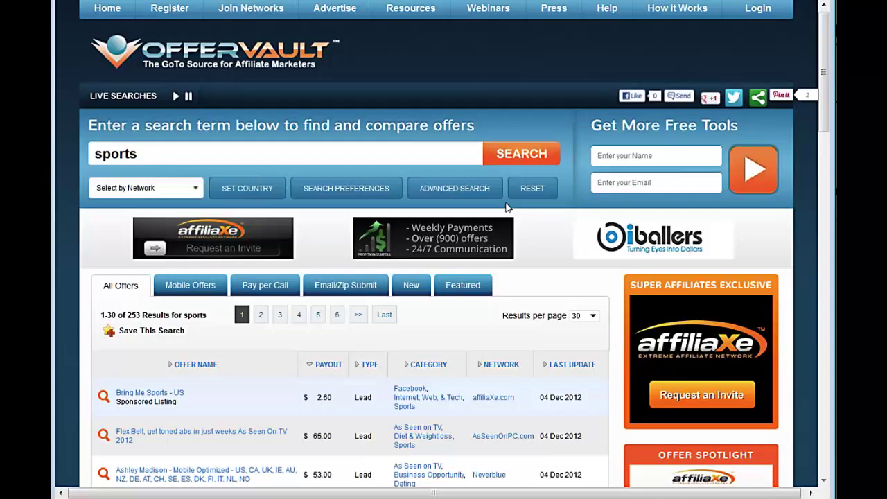
scroll(415, 264, down, 1)
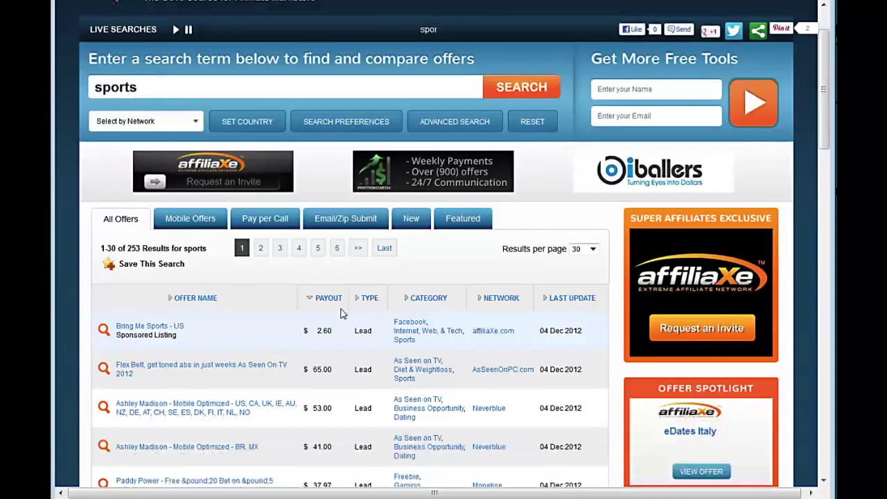
click(161, 333)
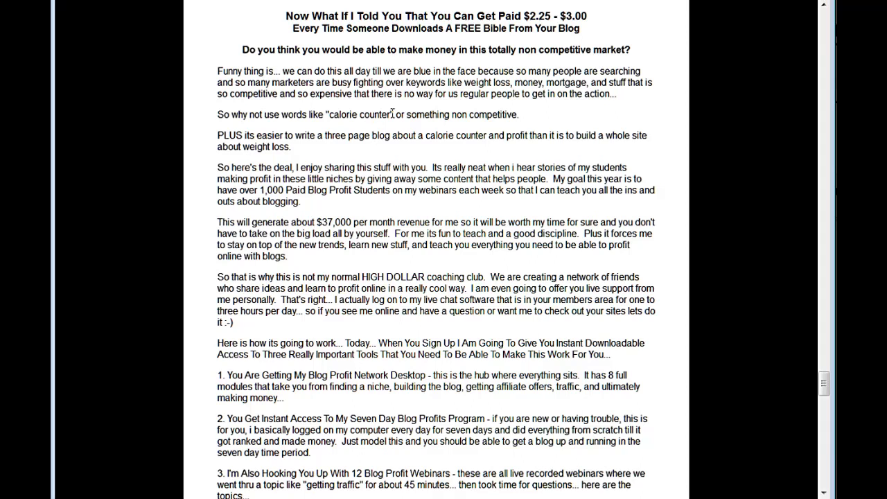
Copy "calorie counter" from the sales letter and look up its exact-match search volume in the AdWords Keyword Tool.
drag(392, 113, 329, 114)
key(ctrl+c)
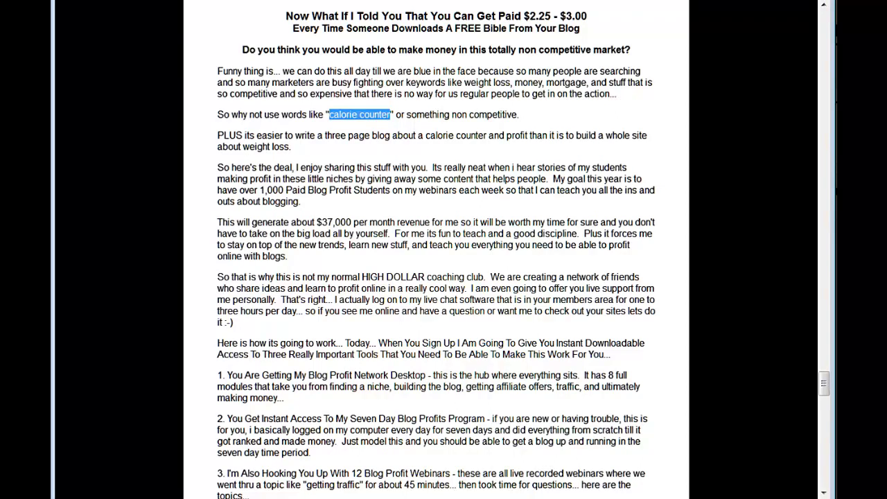
key(ctrl+Tab)
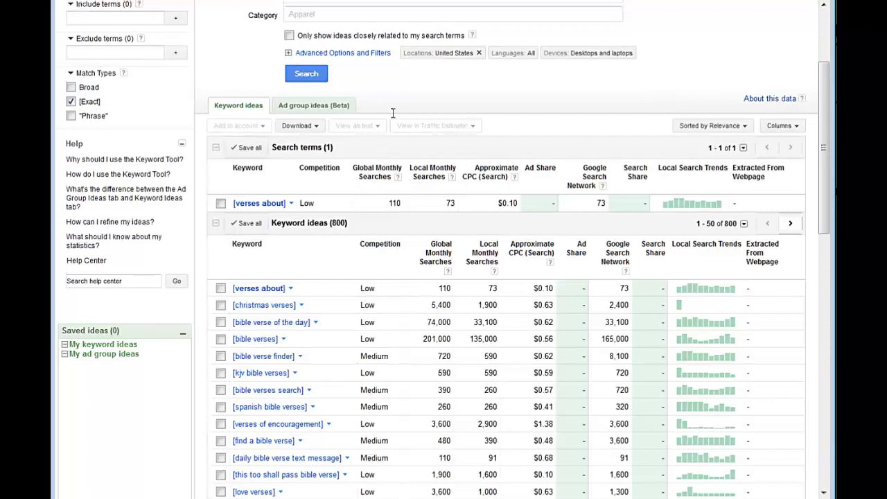
key(ctrl+v)
key(Return)
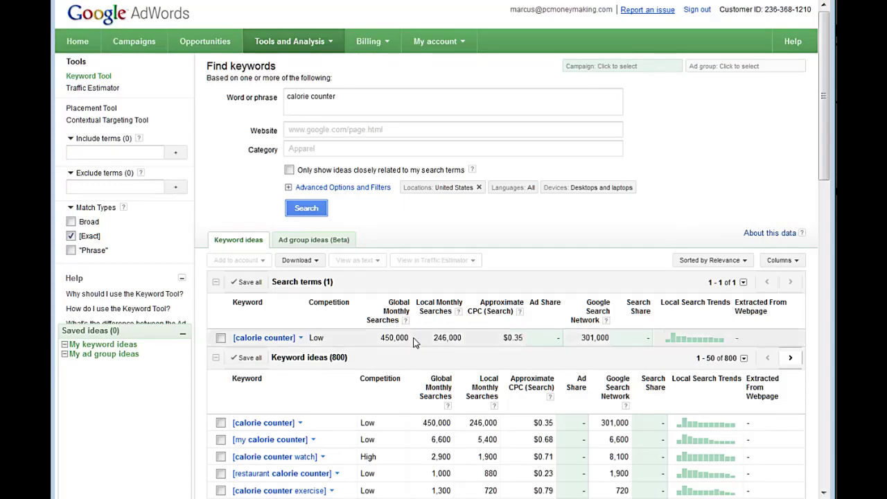
click(458, 312)
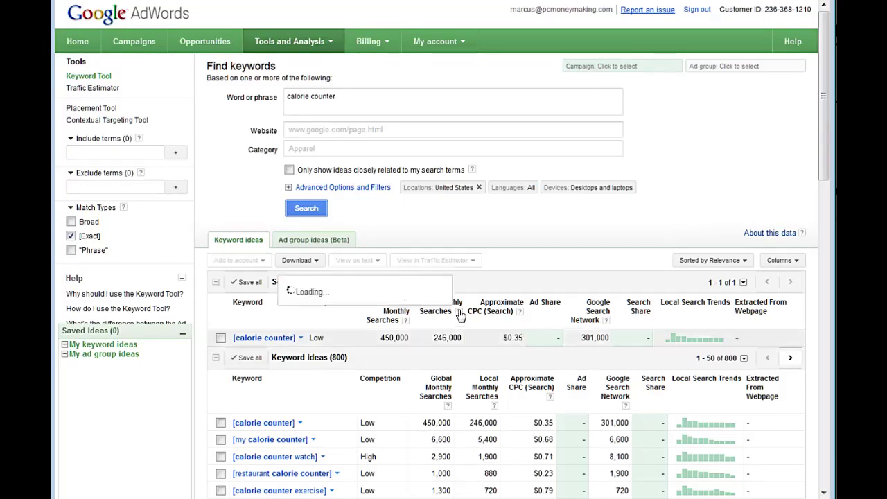
click(617, 111)
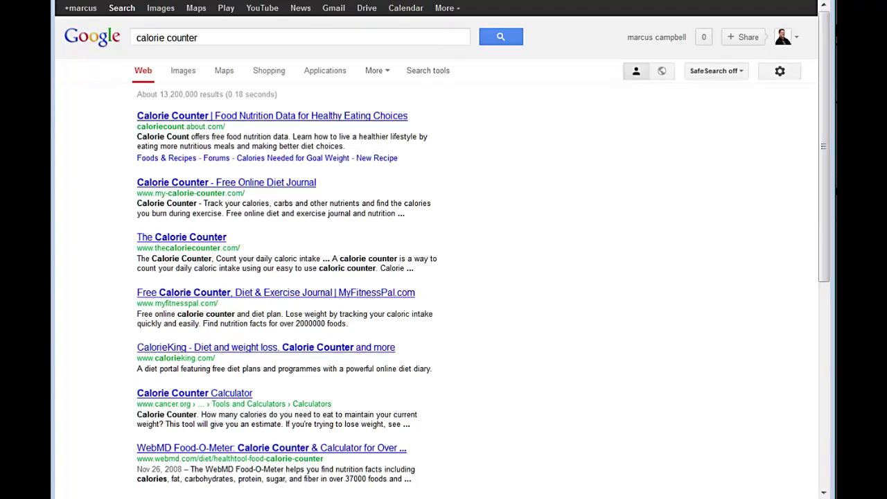
Open the MSN home page and run a Bing web search for "calorie counter".
text(msn)
key(Return)
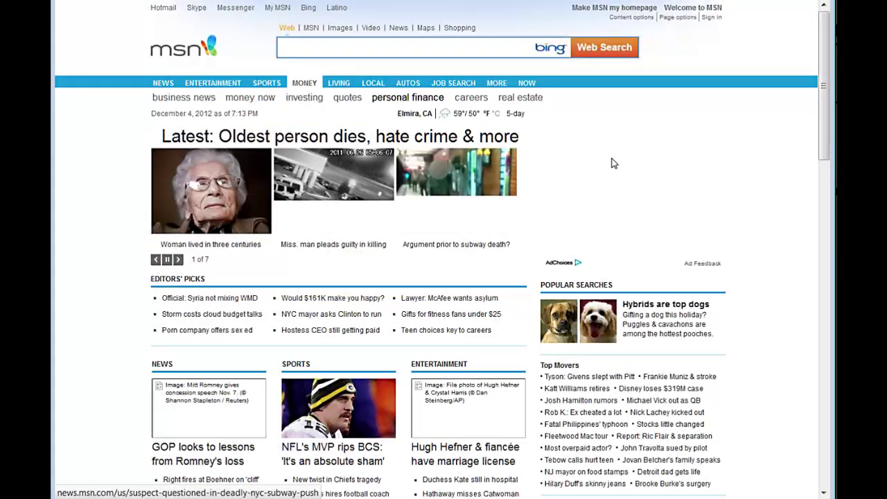
click(483, 49)
text(calorie counter)
key(Return)
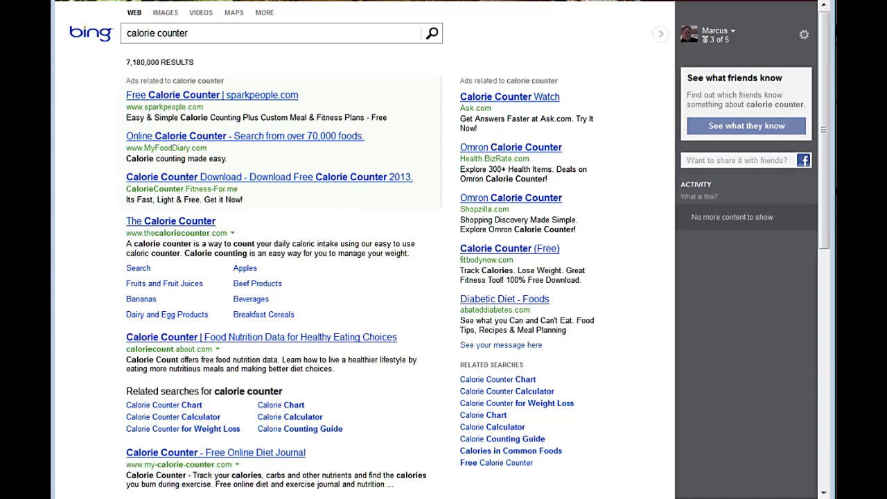
Return to the sales letter and clear the text selection around "calorie counter".
key(alt+Tab)
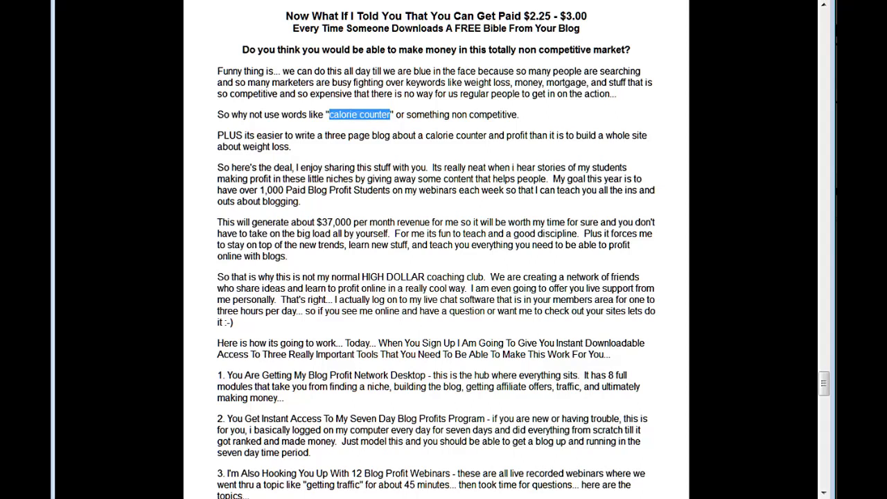
double_click(392, 116)
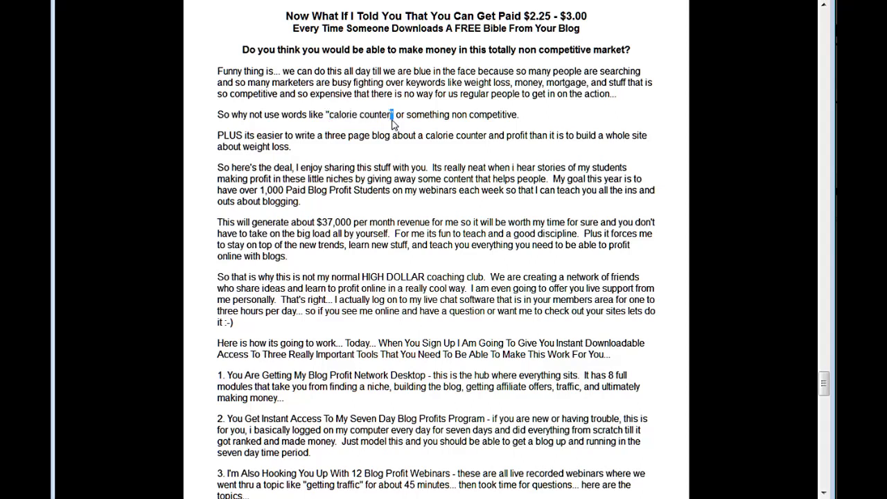
click(542, 111)
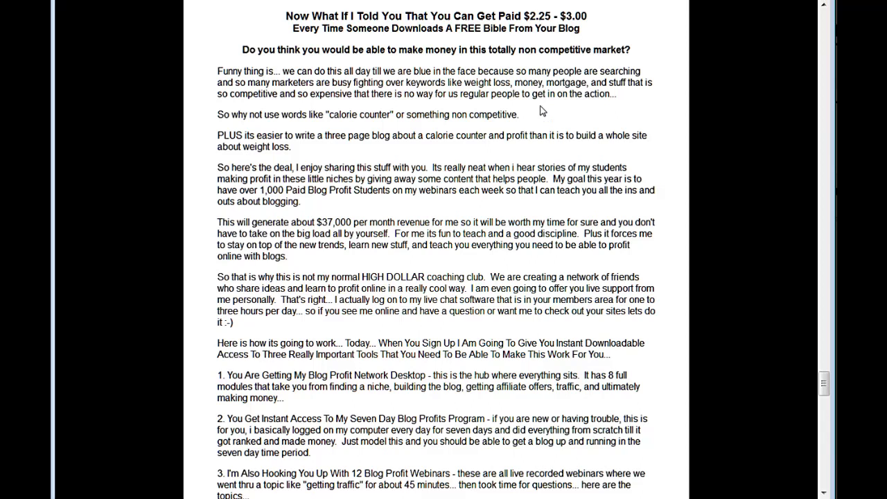